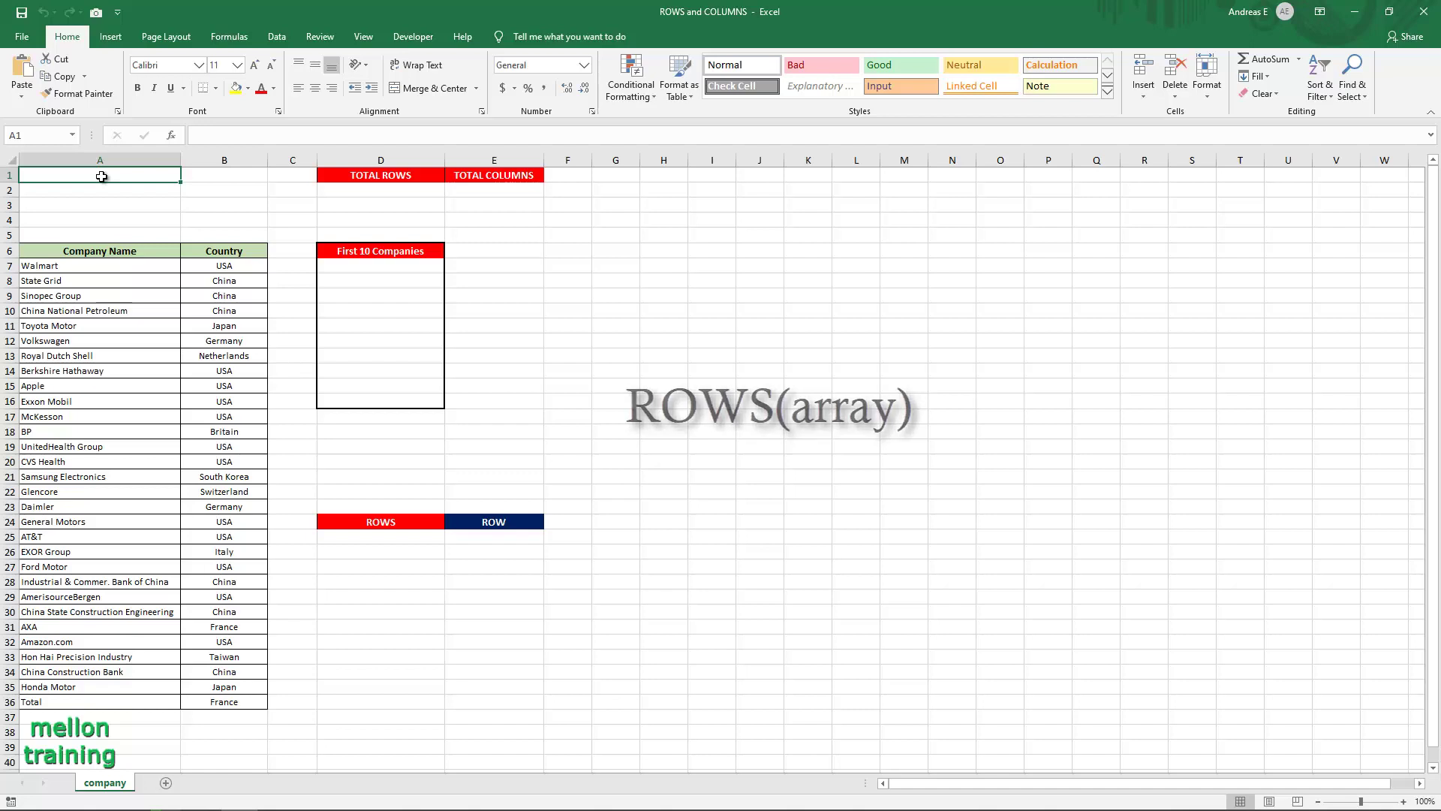
# Enter =ROWS(A7:A36) in D2 under TOTAL ROWS so it returns 30
pyautogui.click(402, 190)
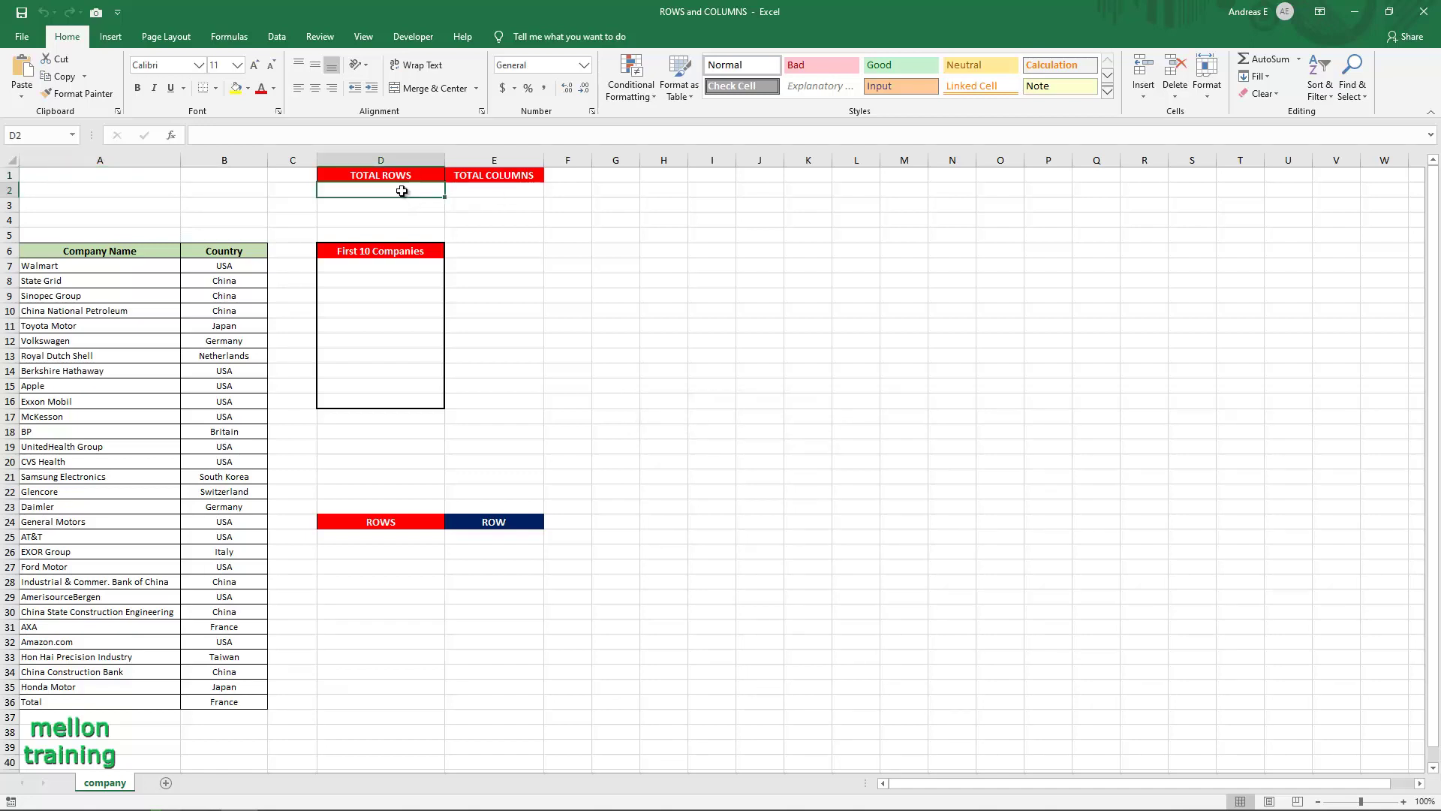
pyautogui.write('=rows')
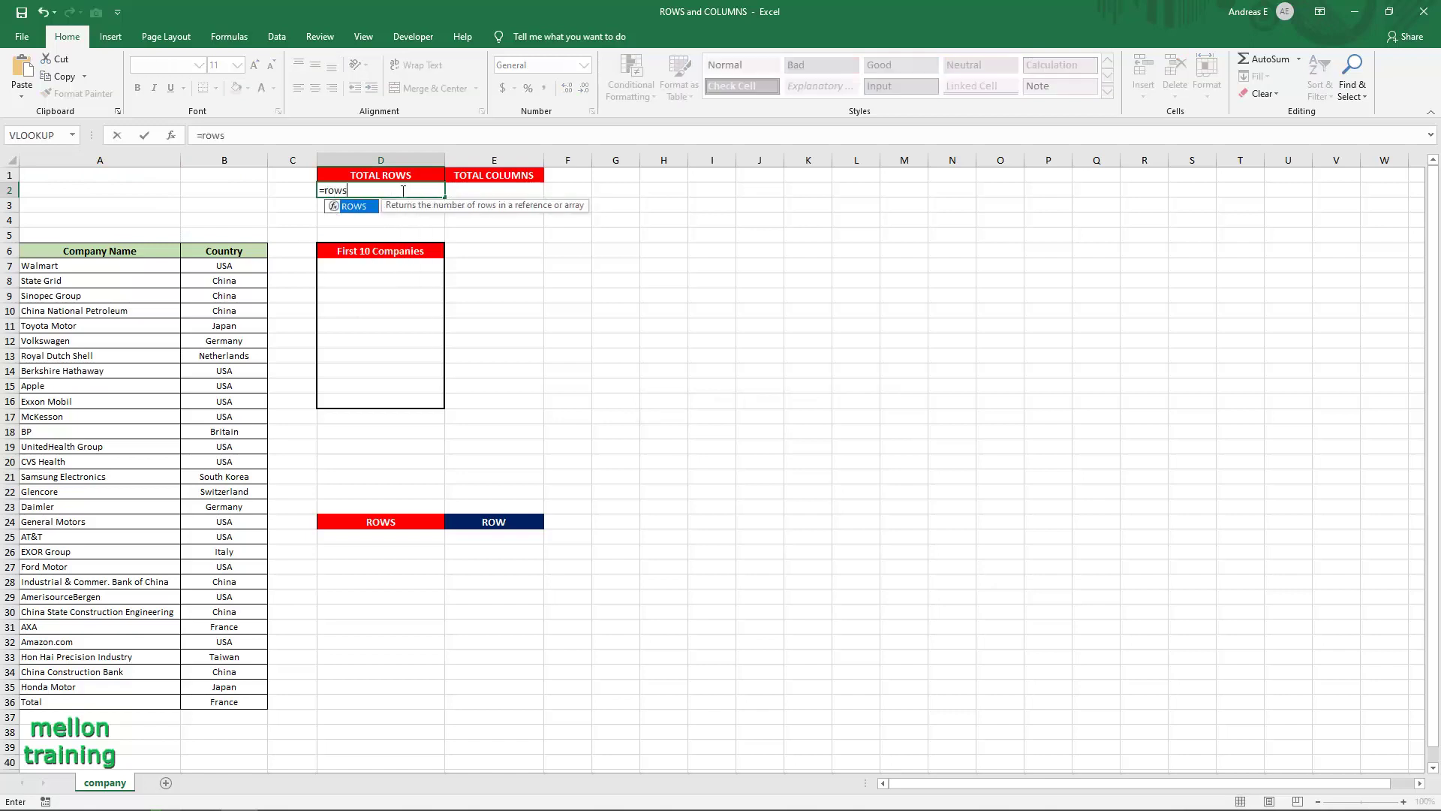
pyautogui.press('Tab')
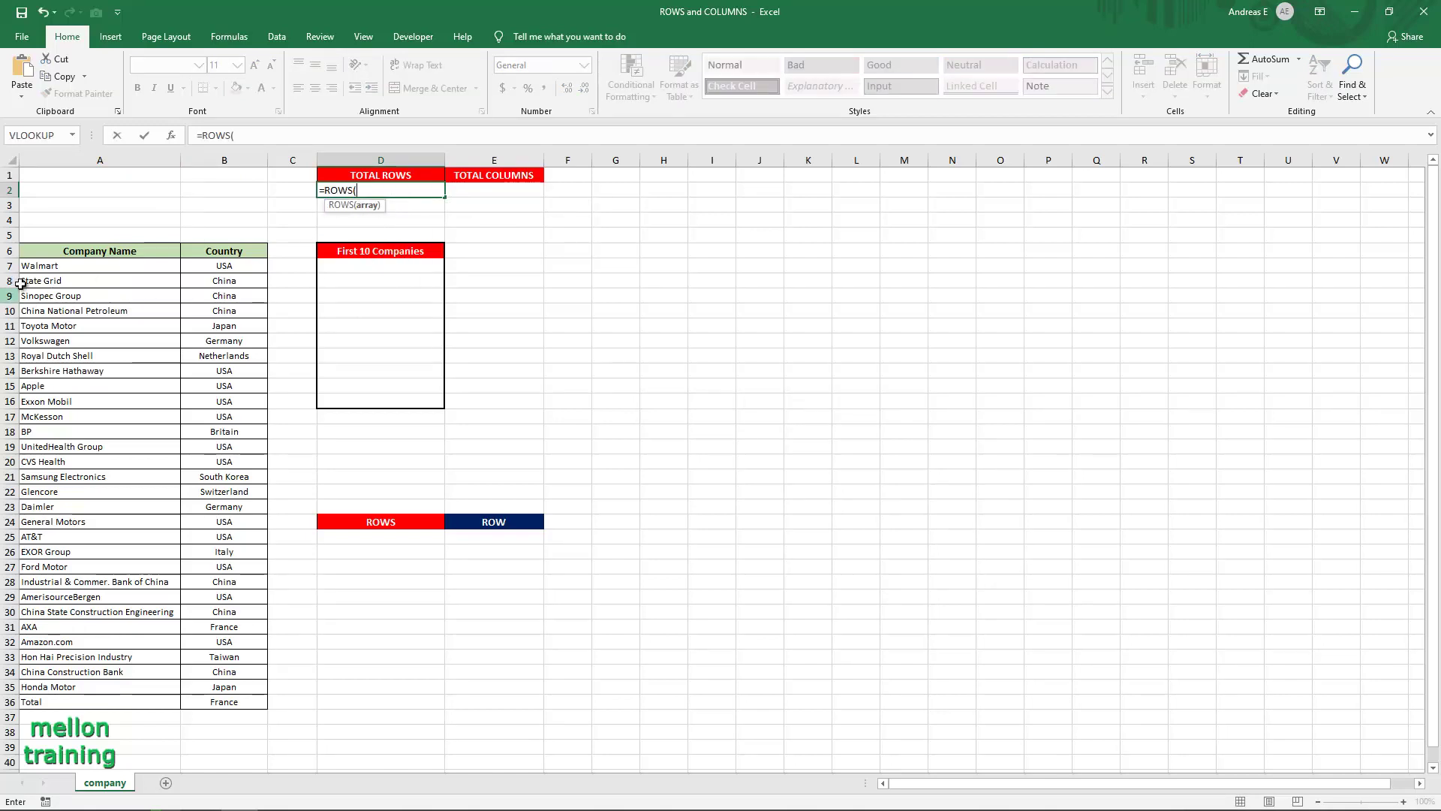
pyautogui.moveTo(52, 267); pyautogui.dragTo(126, 693)
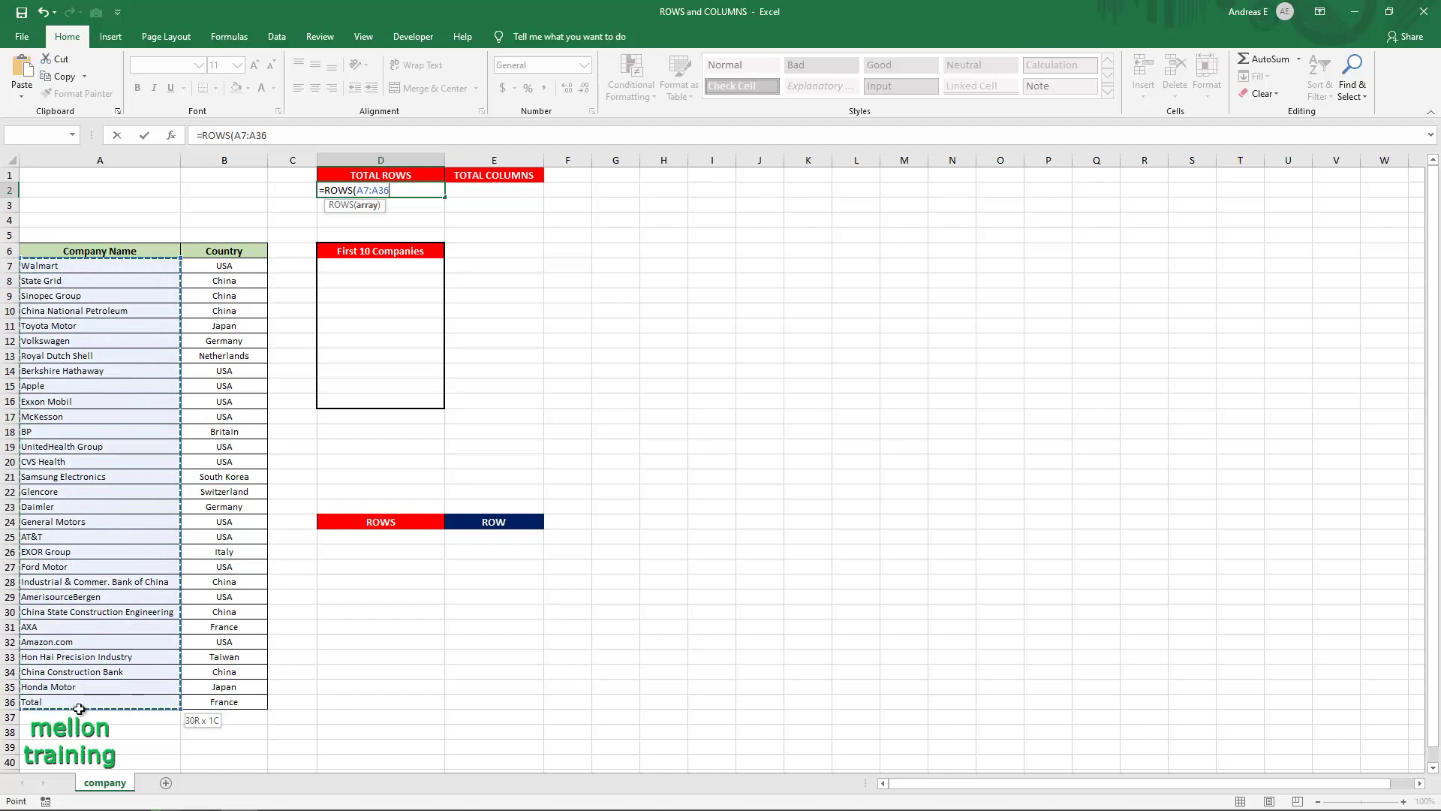
pyautogui.press('Return')
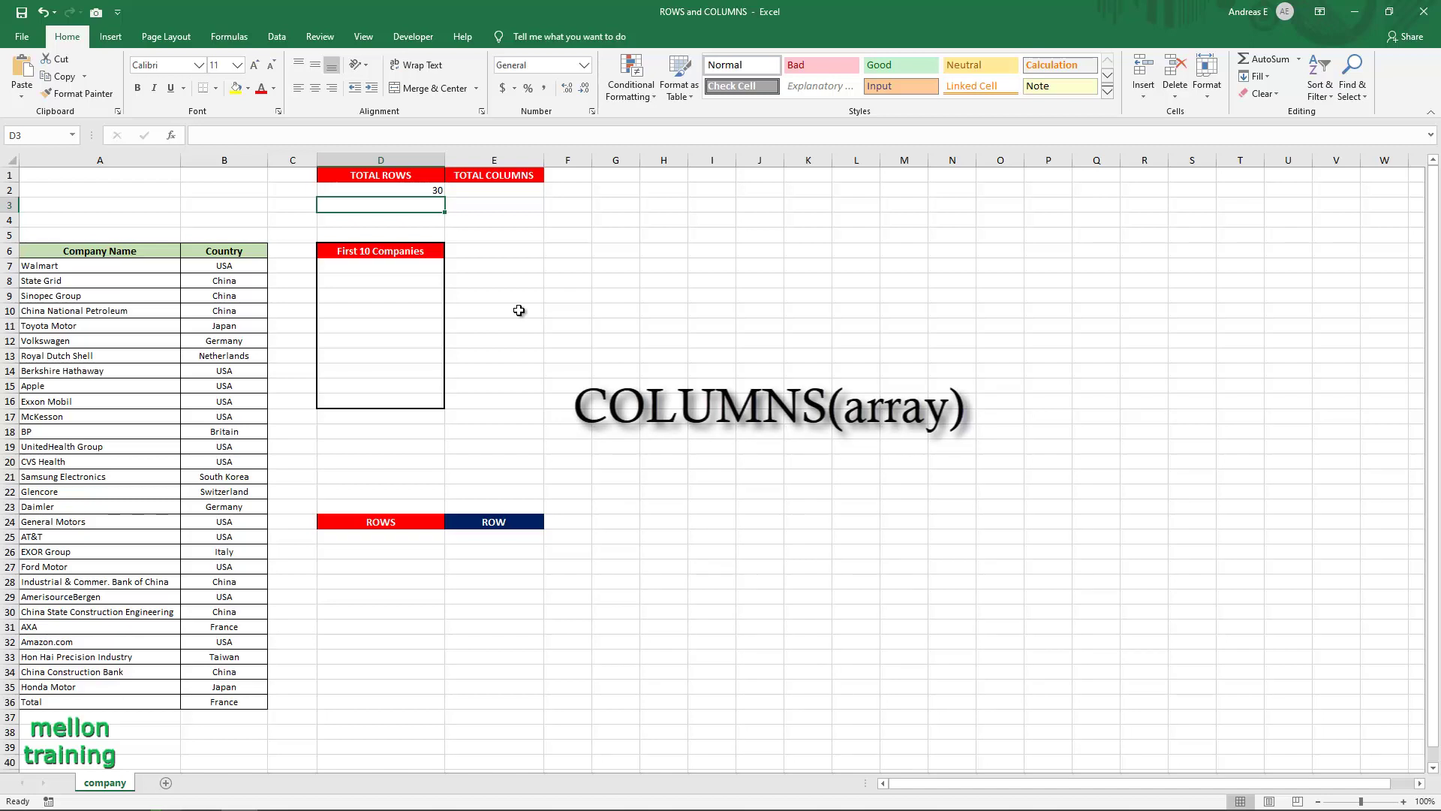
# Enter =COLUMNS(A6:B36) in E2 under TOTAL COLUMNS so it returns 2
pyautogui.click(508, 193)
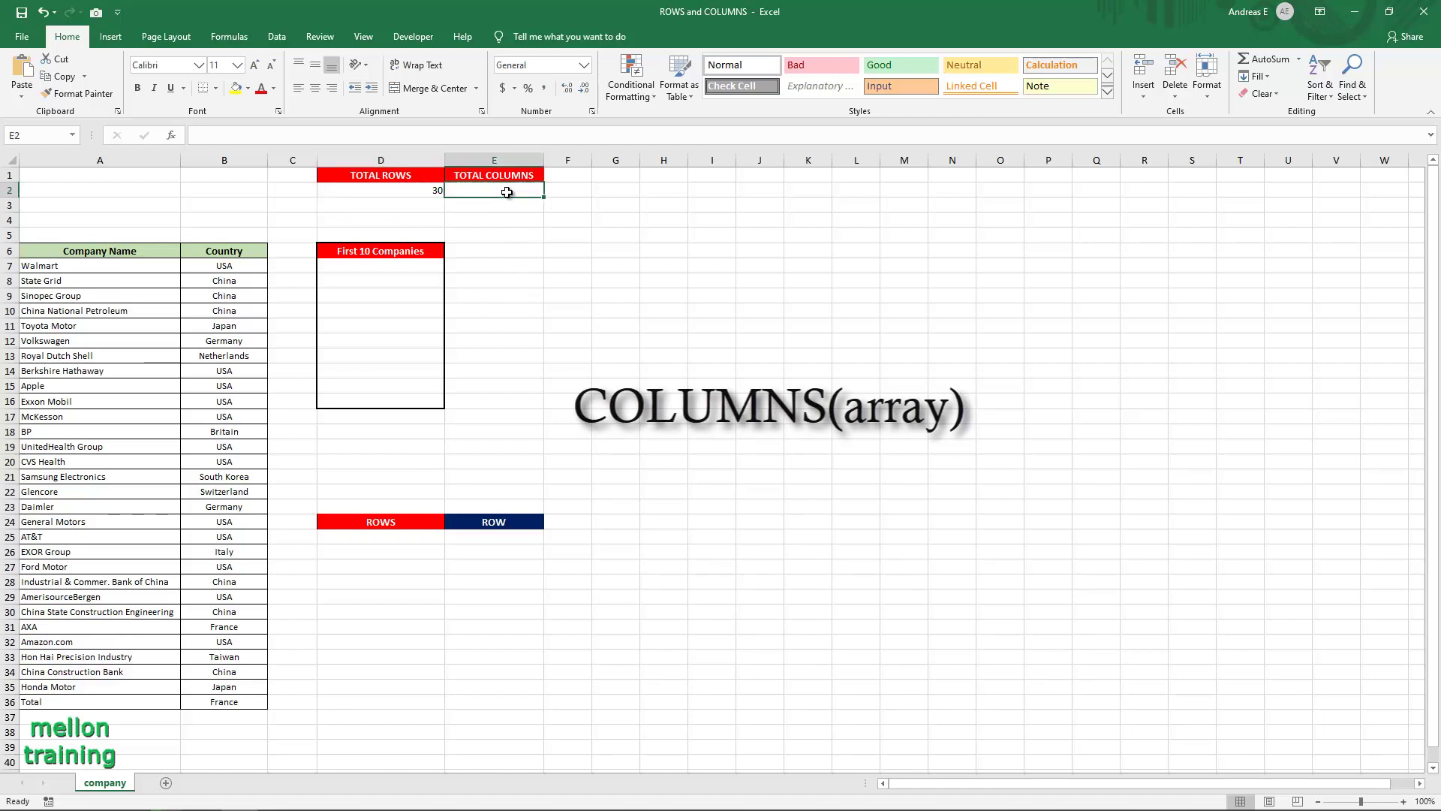
pyautogui.write('=colum')
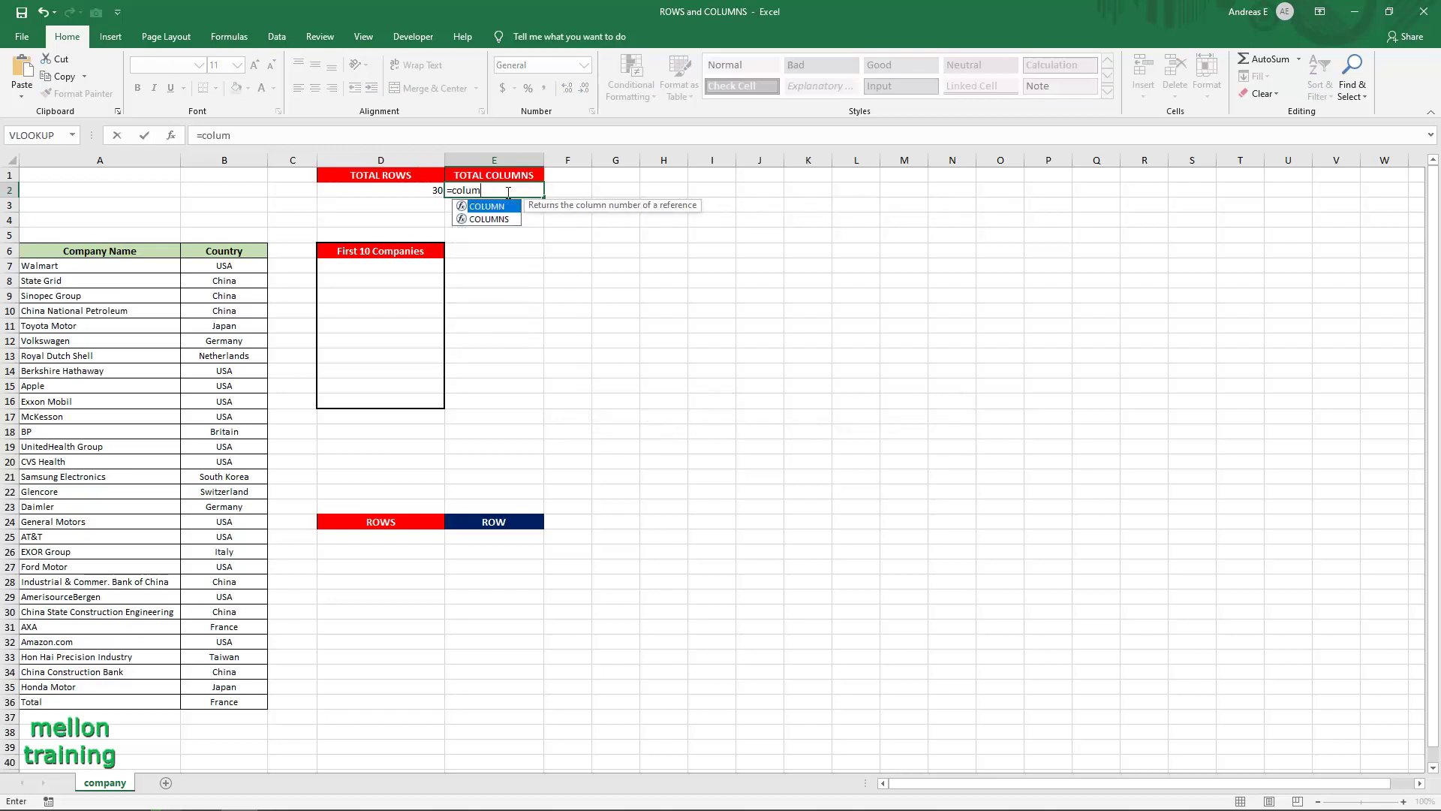
pyautogui.write('ns')
pyautogui.press('Tab')
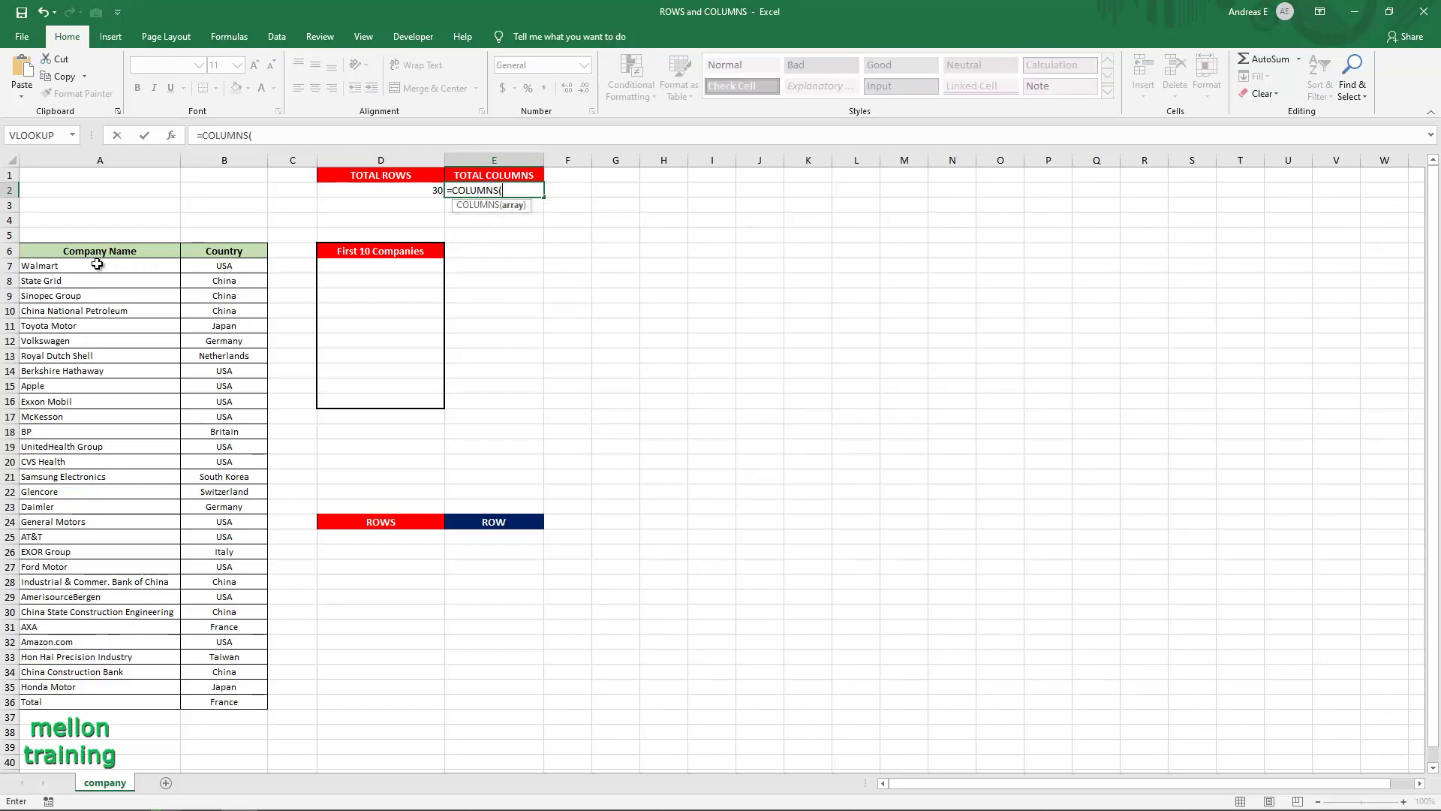
pyautogui.click(53, 252)
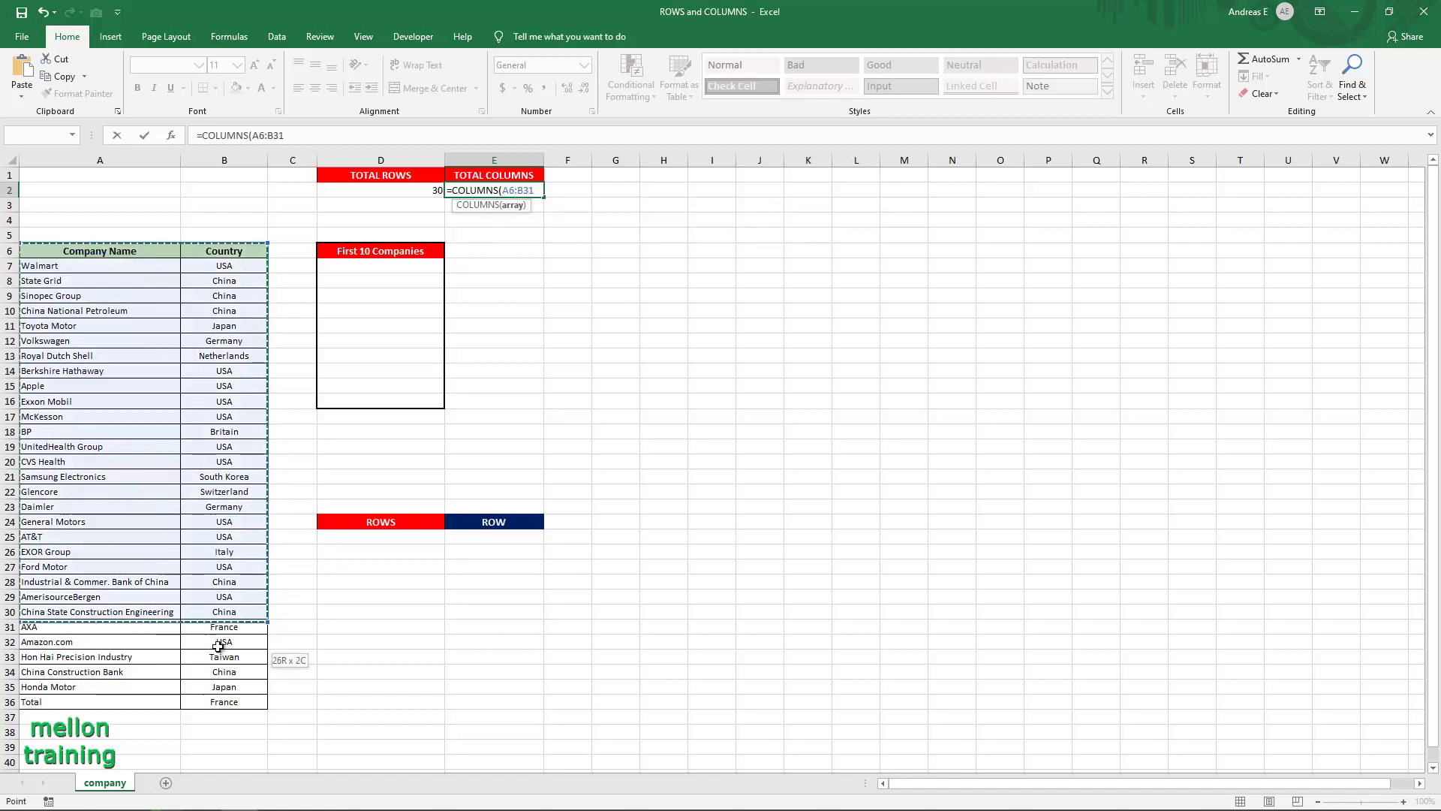
pyautogui.moveTo(52, 252); pyautogui.dragTo(223, 702)
pyautogui.write(')')
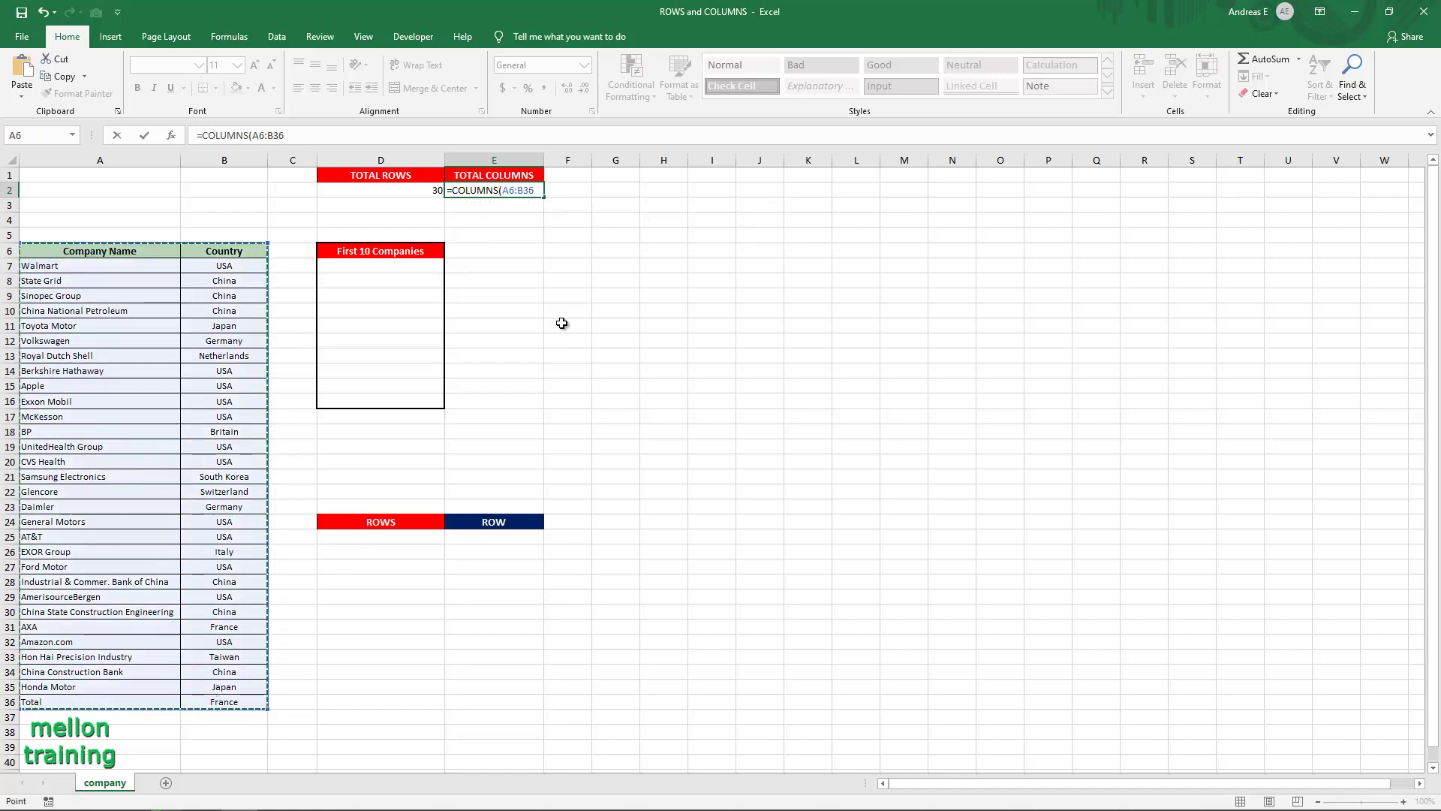
pyautogui.press('Return')
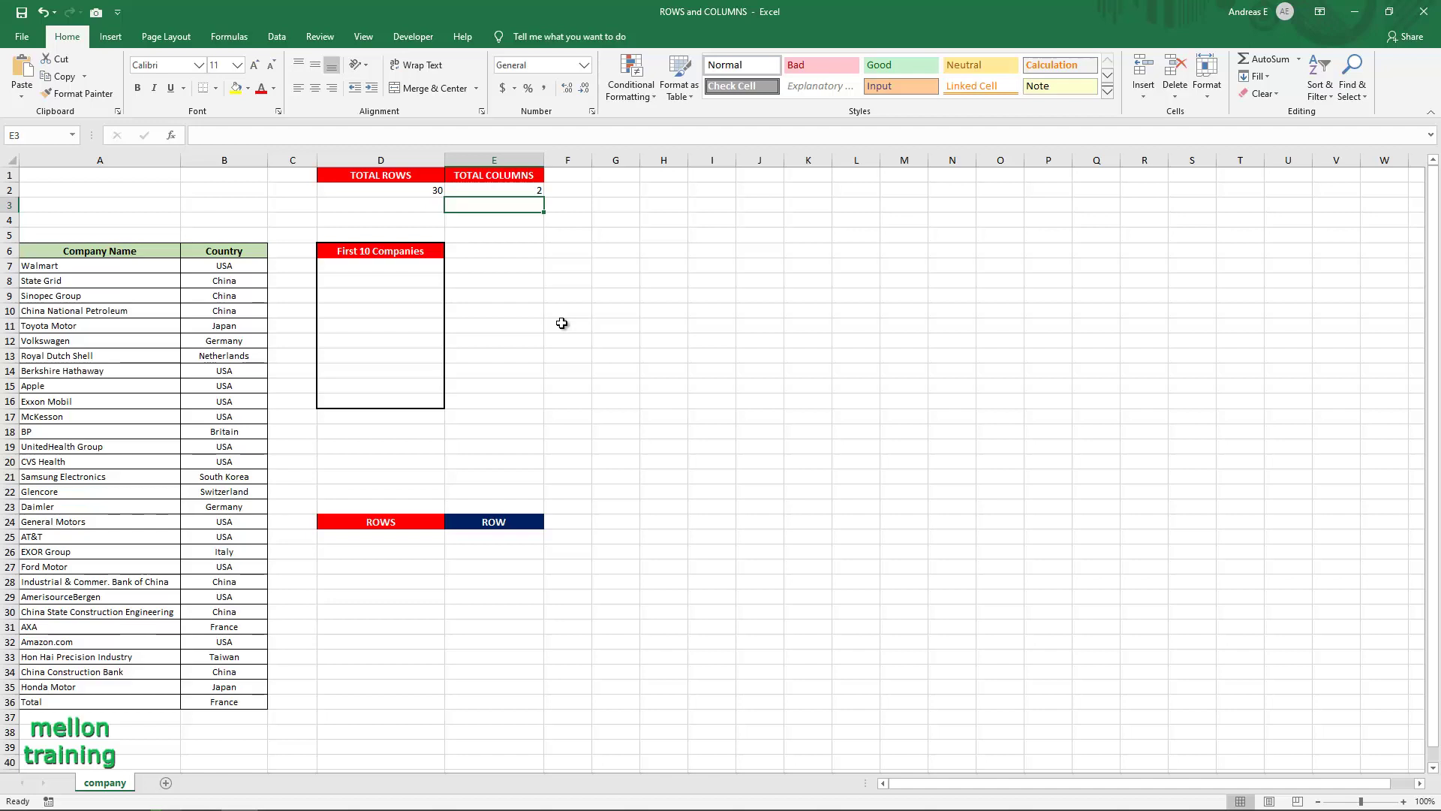
# Insert a blank column A and fill serial numbers from 1 to 30 beside the companies
pyautogui.rightClick(85, 160)
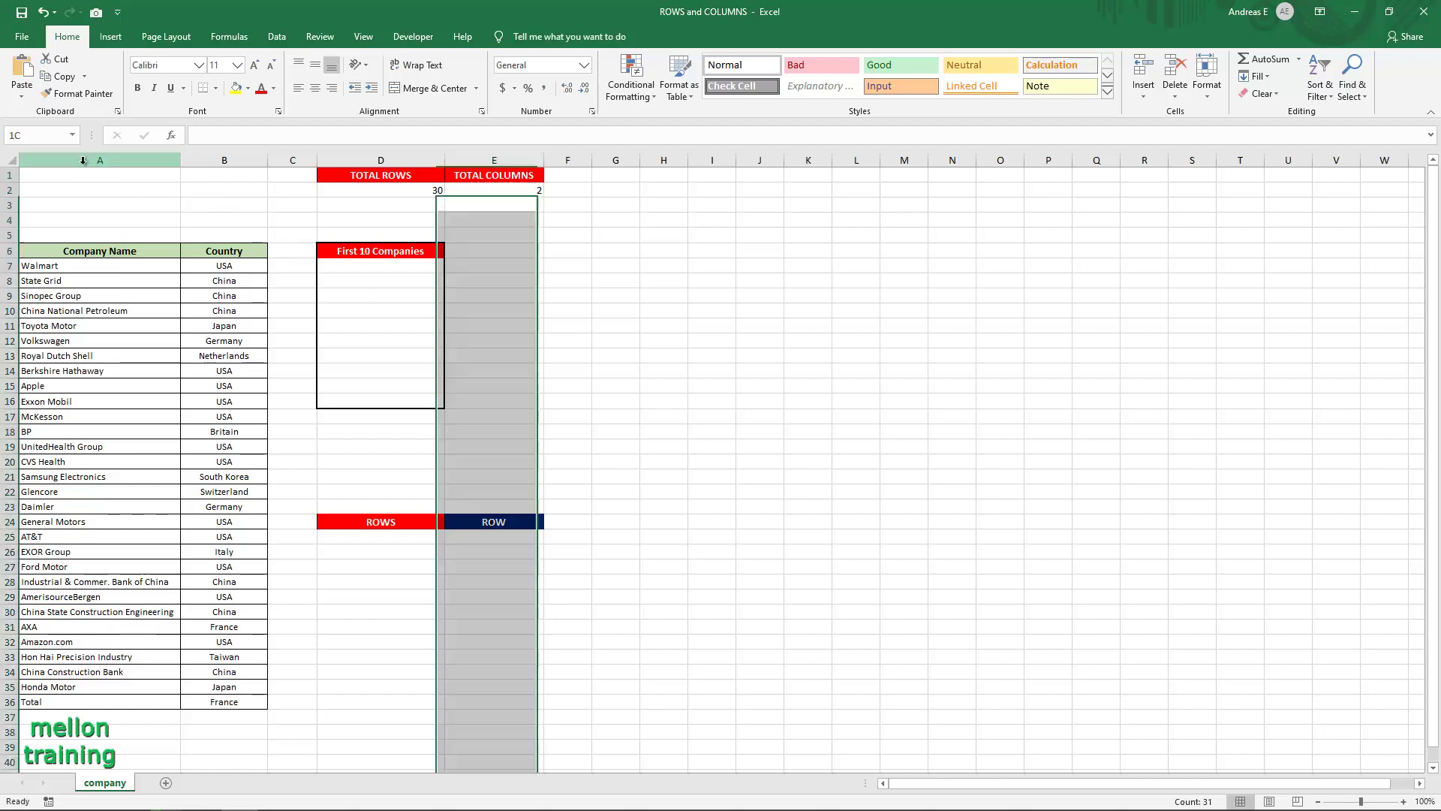
pyautogui.click(162, 268)
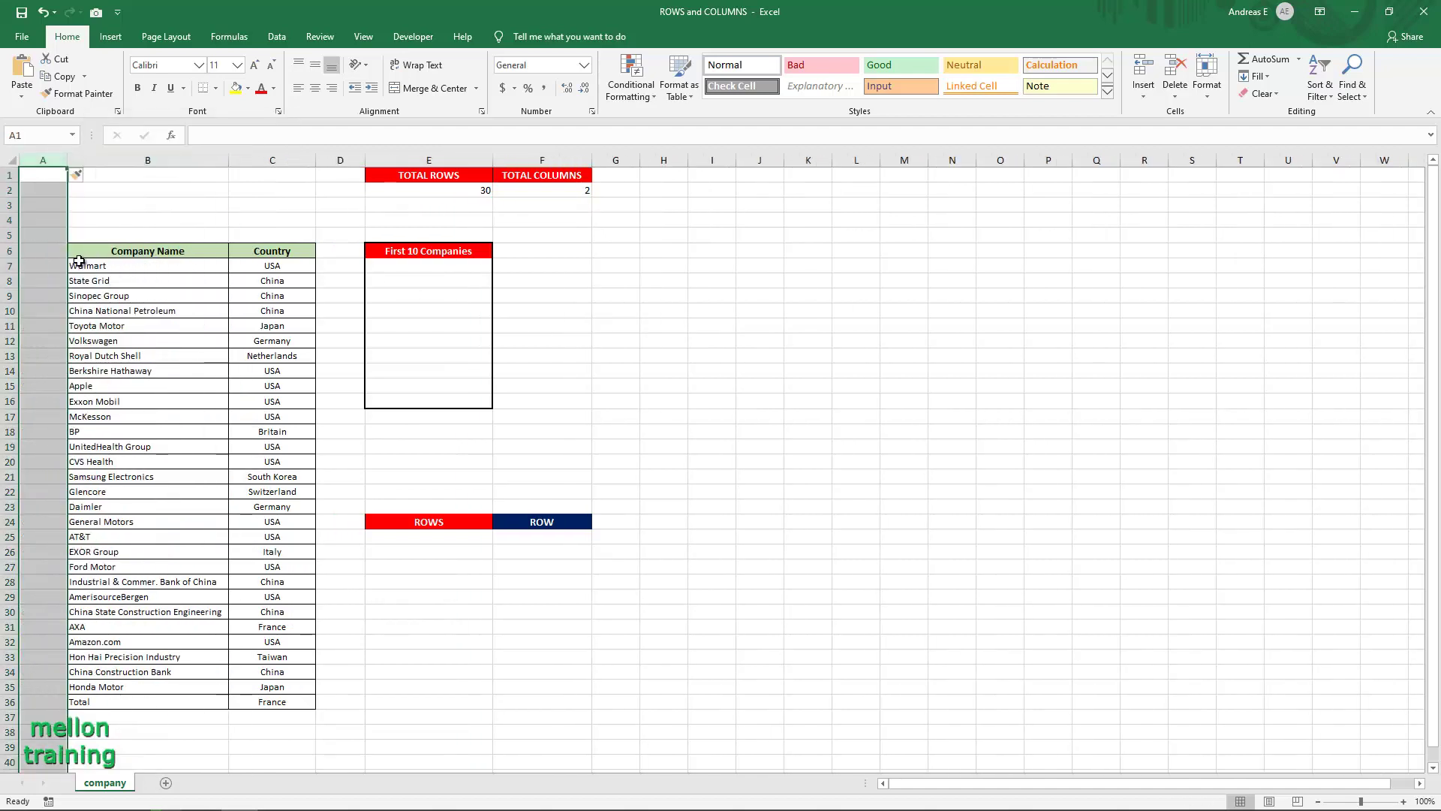
pyautogui.click(48, 267)
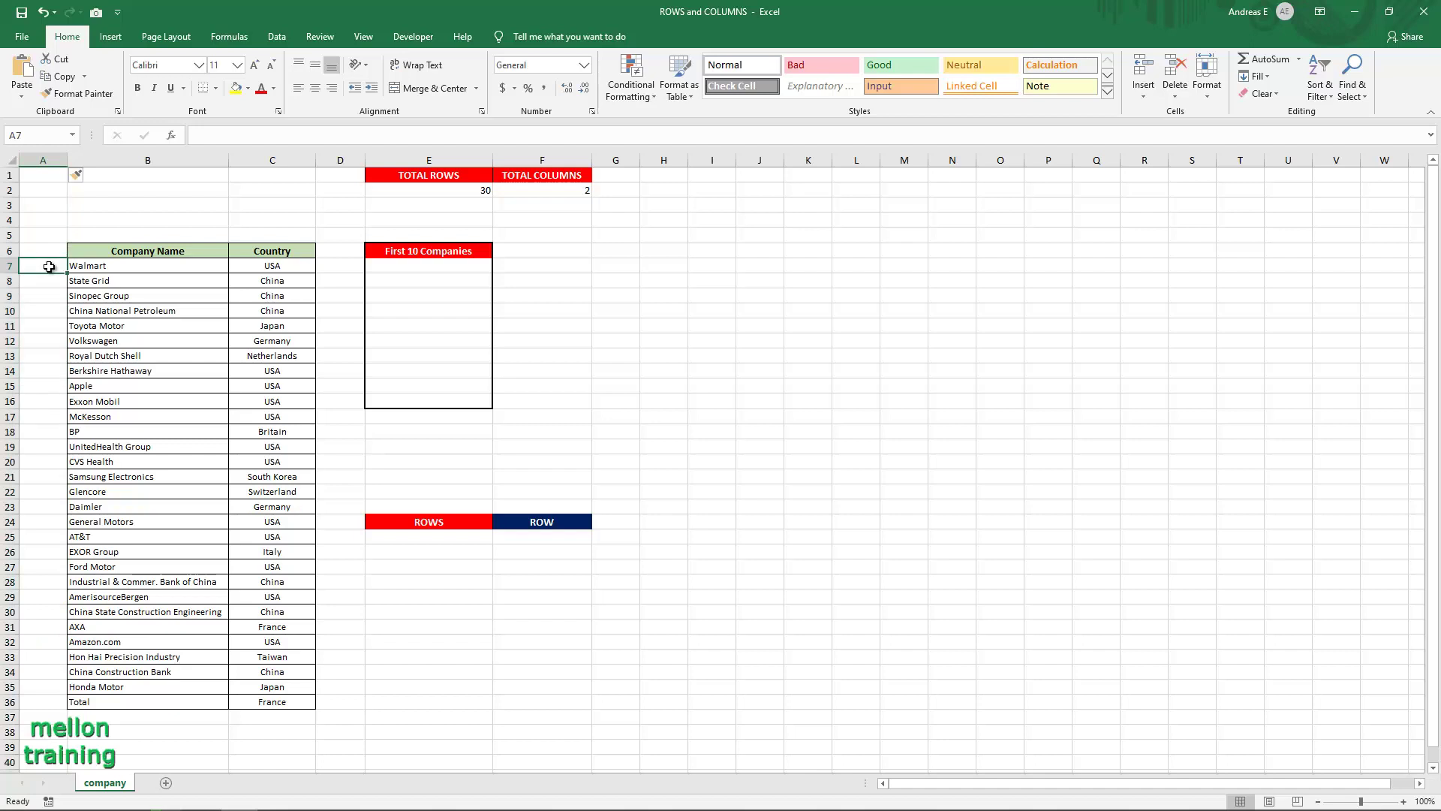
pyautogui.write('1')
pyautogui.press('Return')
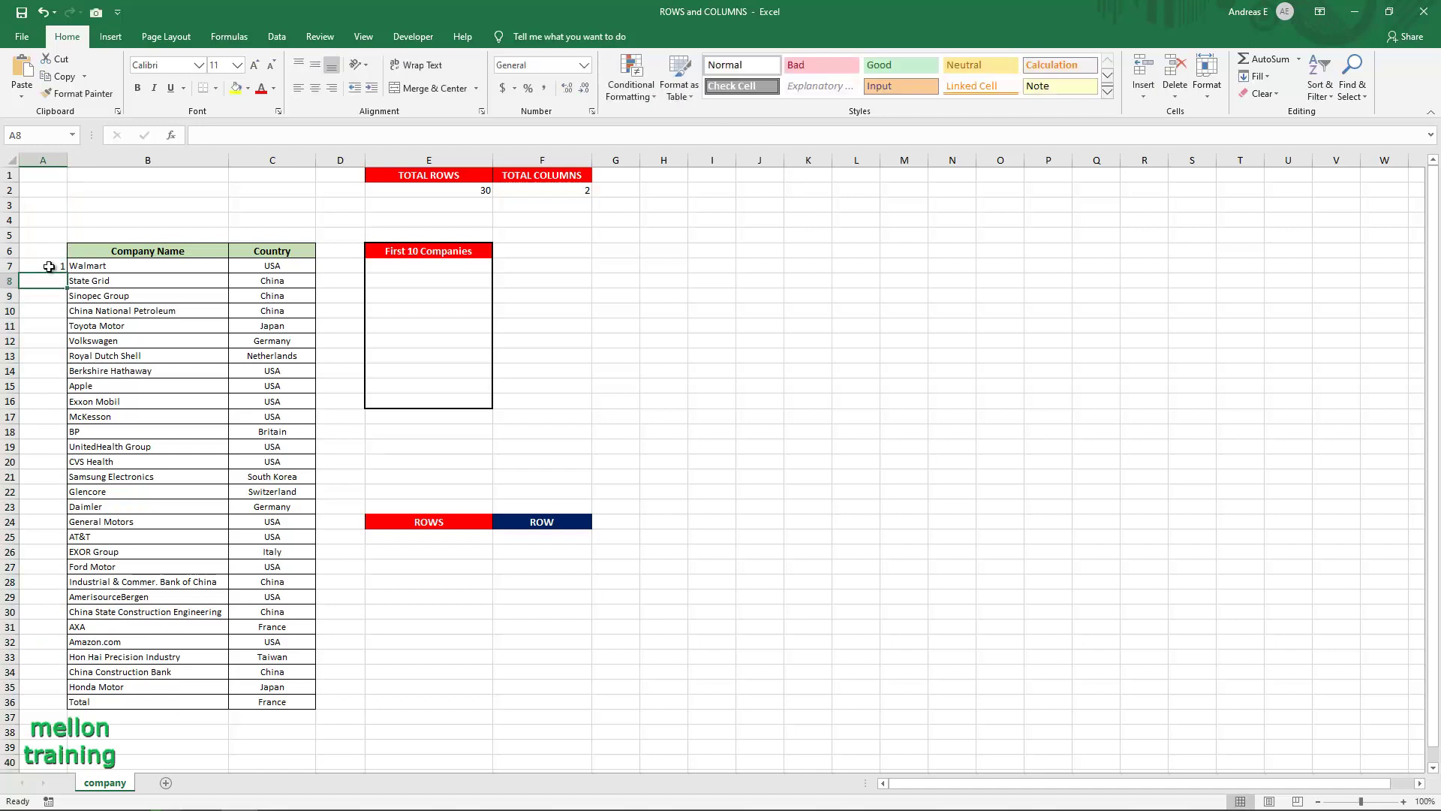
pyautogui.write('2')
pyautogui.press('Return')
pyautogui.moveTo(48, 268); pyautogui.dragTo(65, 709)
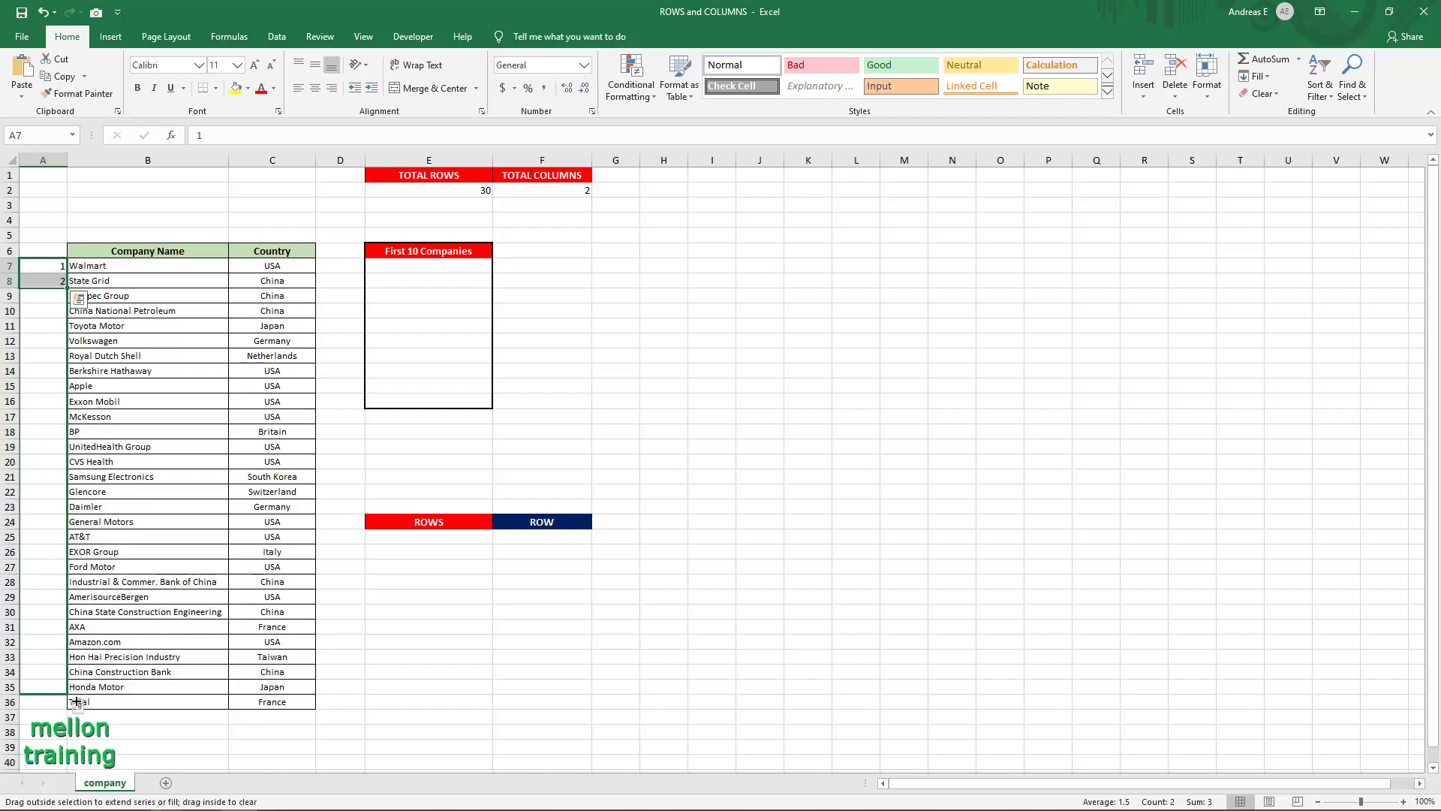
pyautogui.click(707, 317)
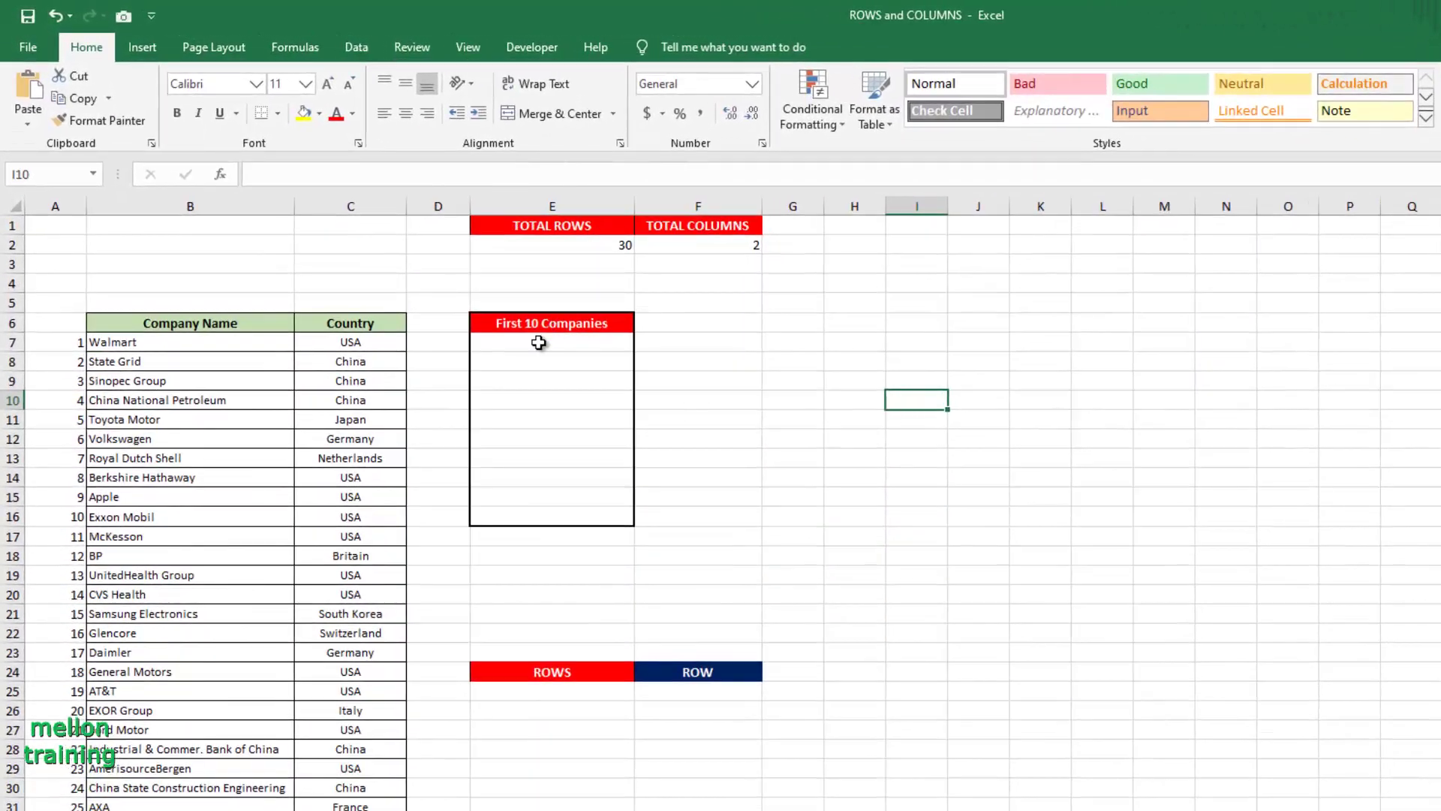
# Enter =INDEX($B$7:$B$36,1) in E7 and copy it down through E16
pyautogui.click(539, 342)
pyautogui.write('=ind')
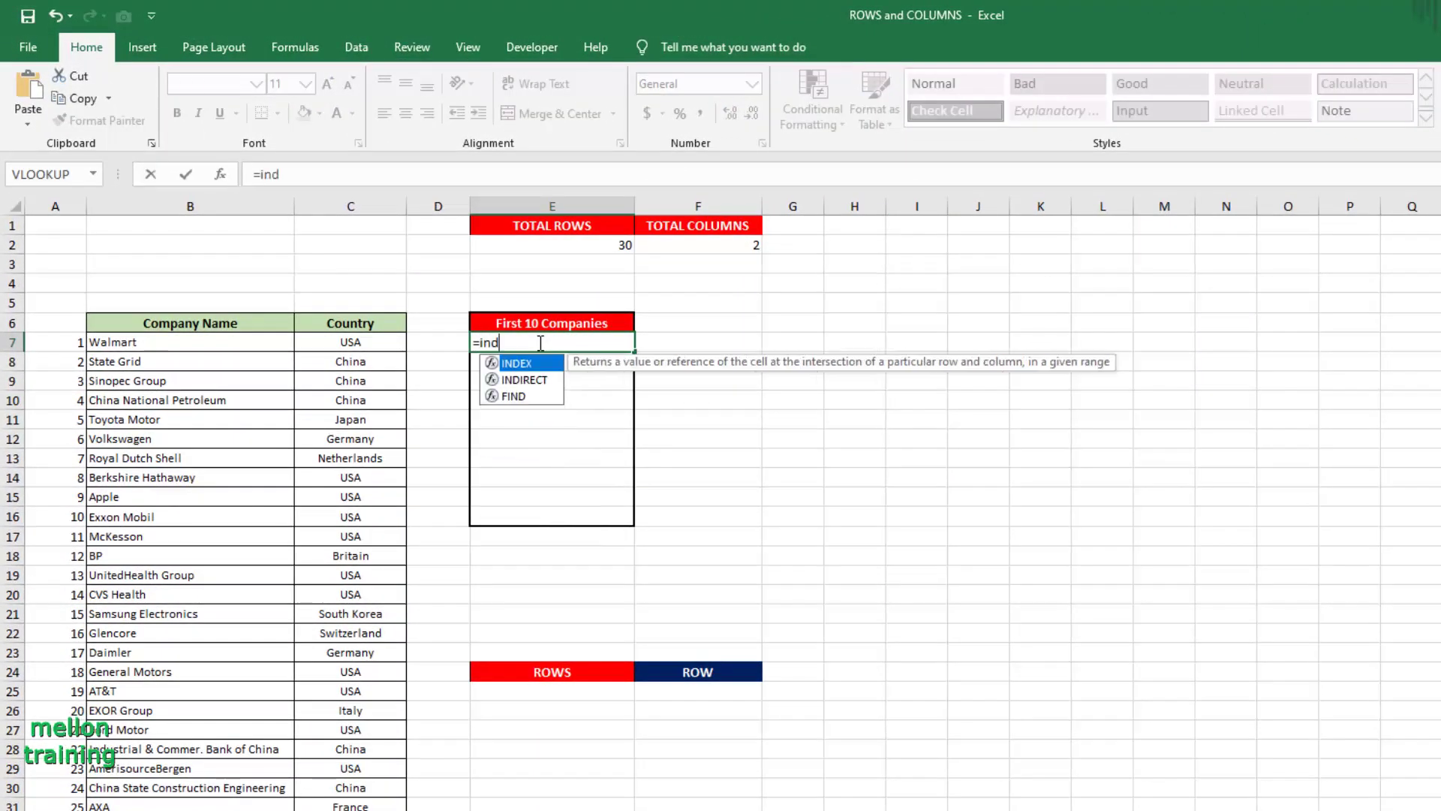
pyautogui.write('ex(')
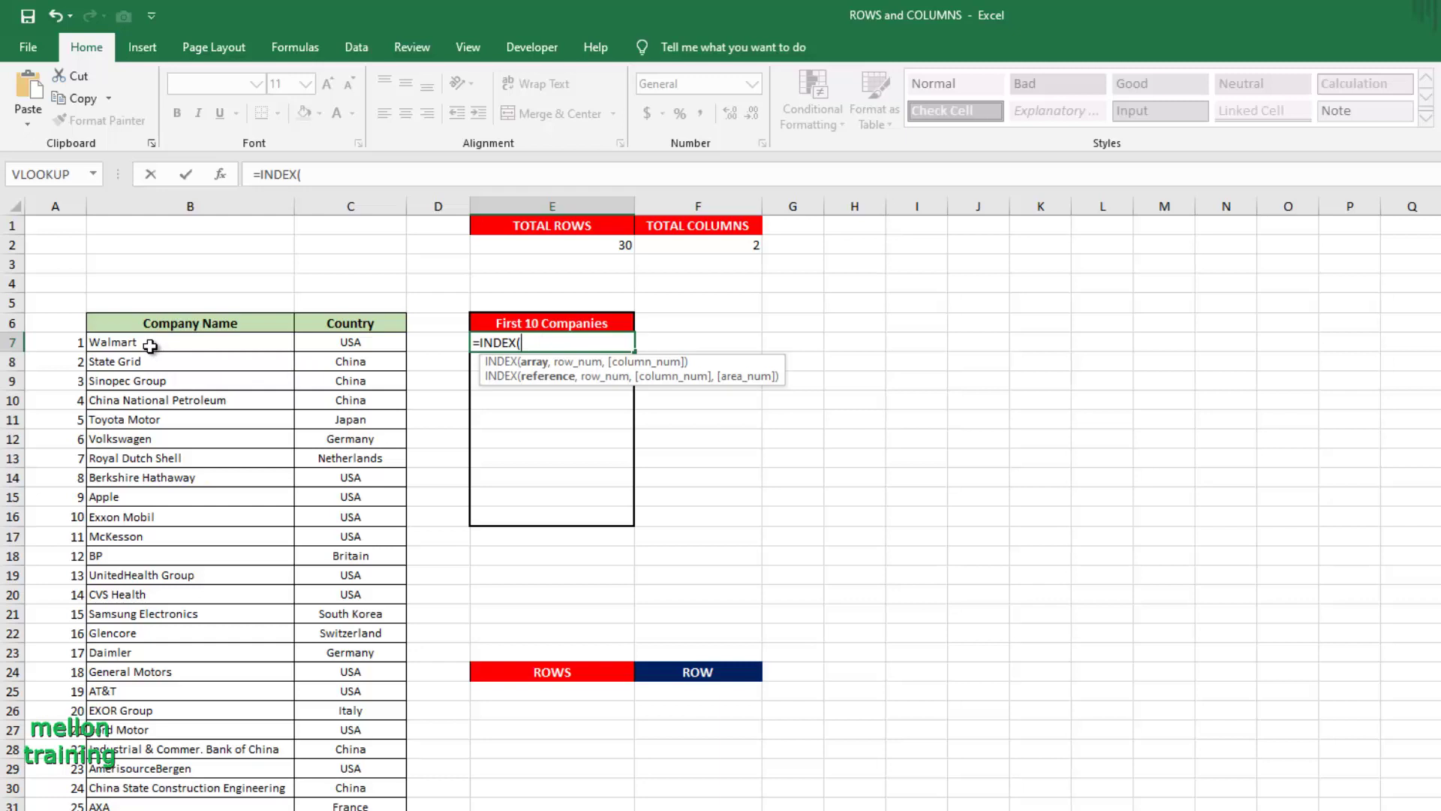
pyautogui.moveTo(150, 345); pyautogui.dragTo(150, 807)
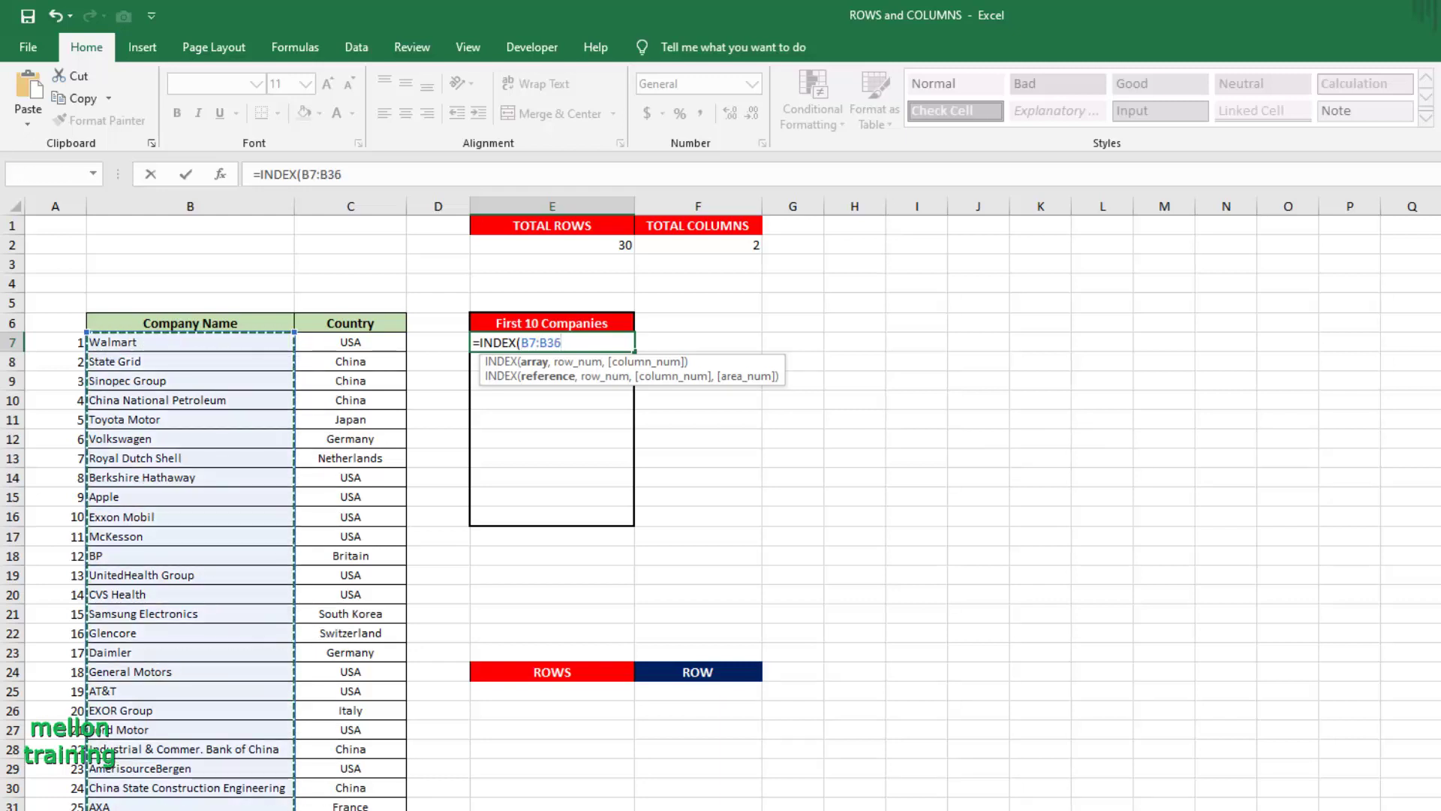
pyautogui.write(',')
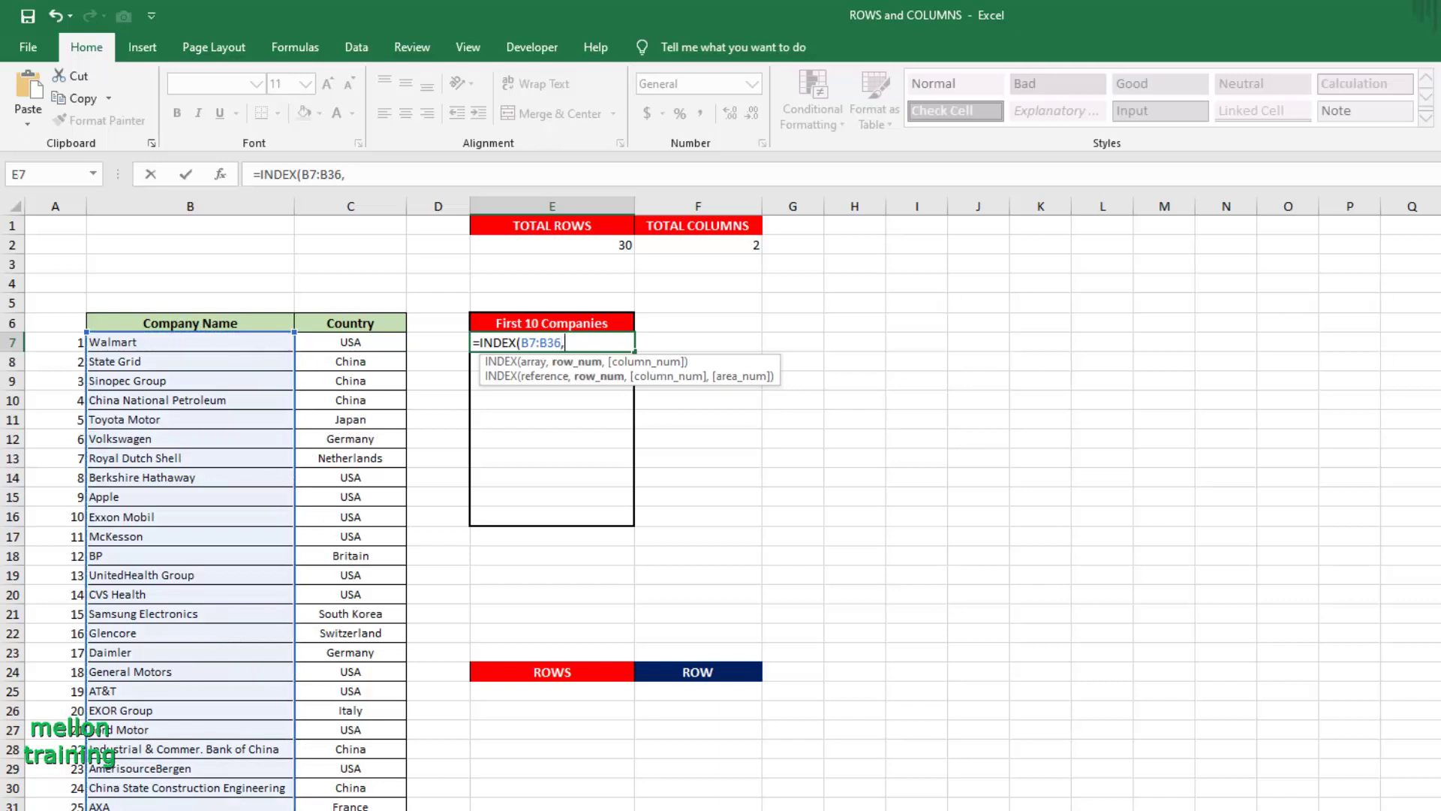
pyautogui.write('1)')
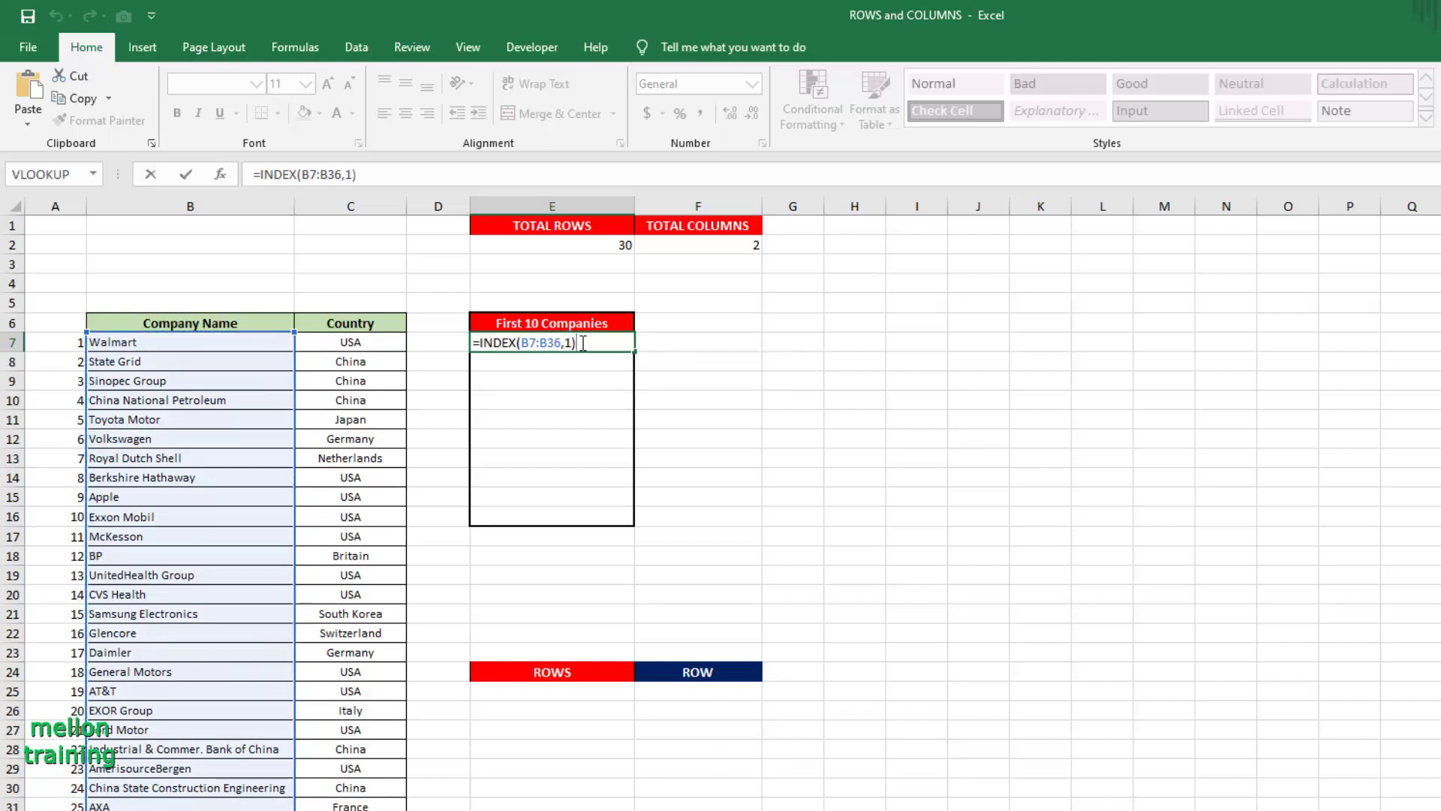
pyautogui.click(532, 342)
pyautogui.press('F4')
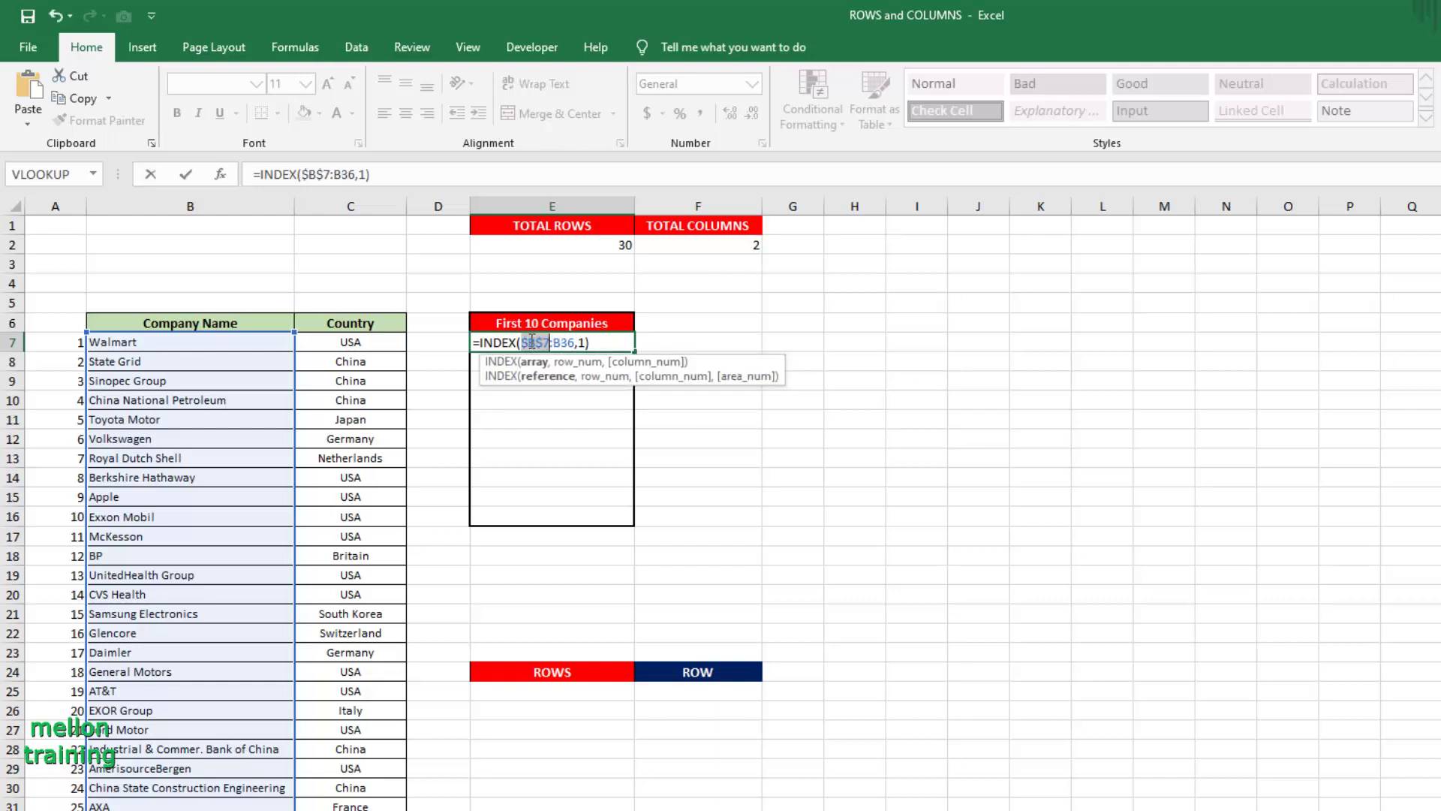
pyautogui.press('F4')
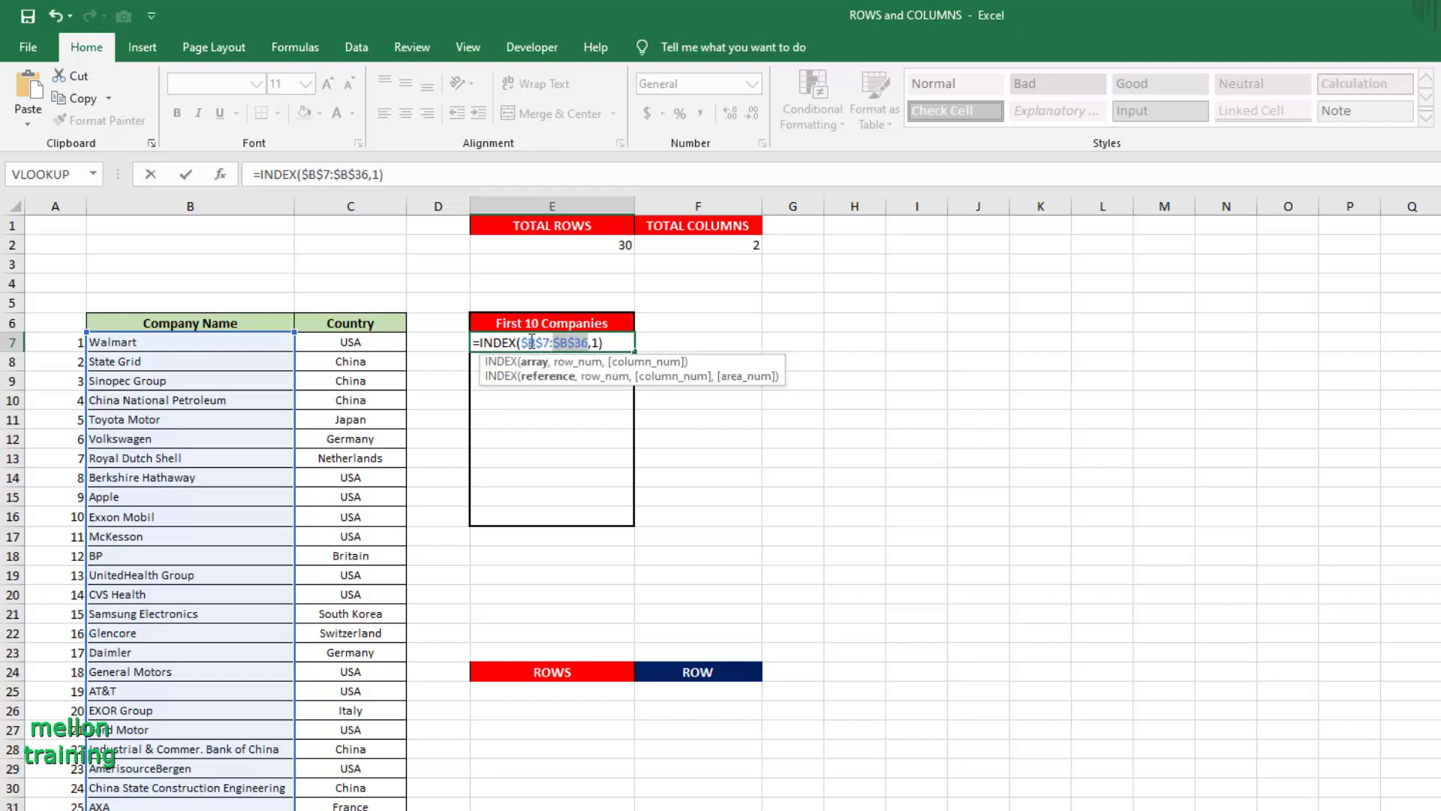
pyautogui.hotkey('ctrl', 'Return')
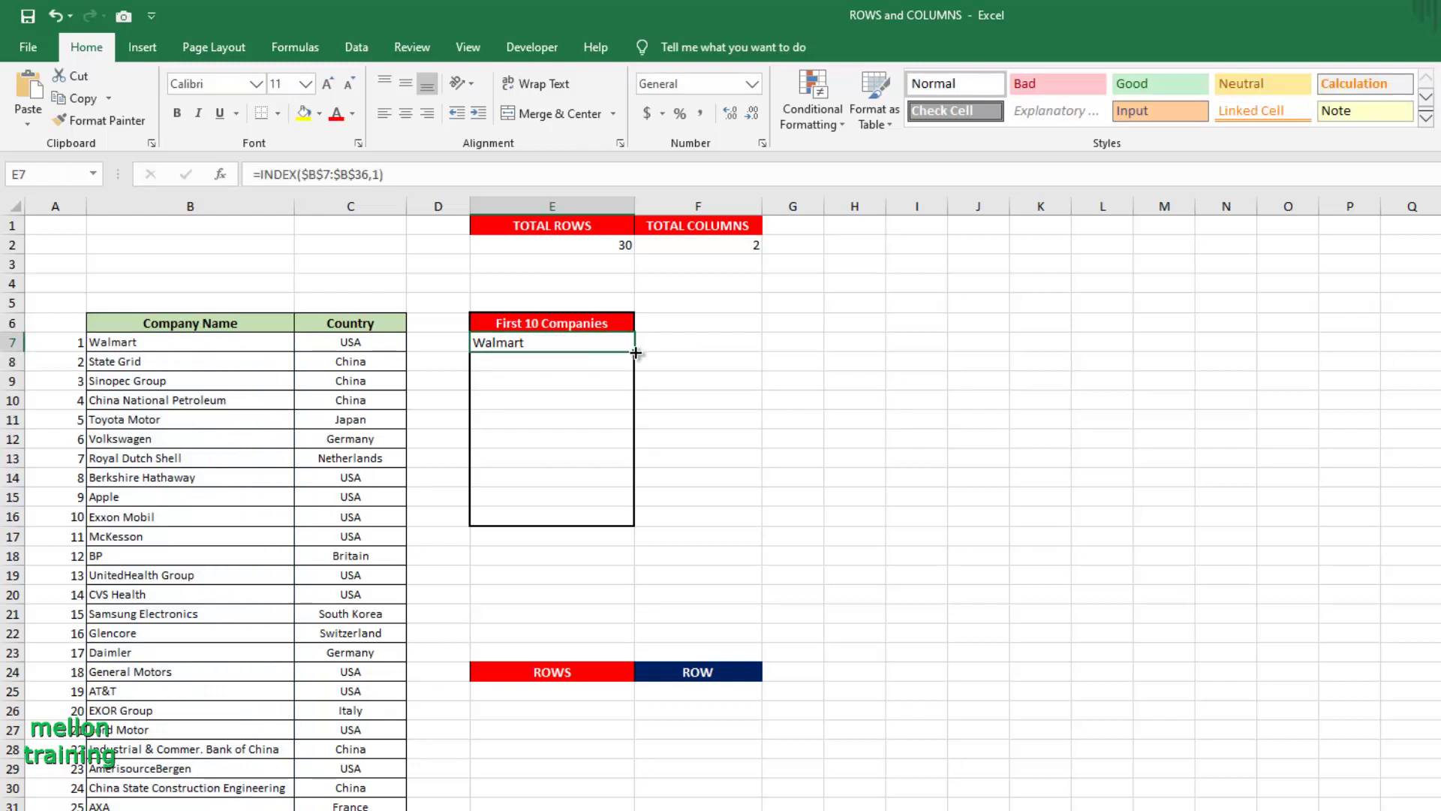
pyautogui.moveTo(636, 353); pyautogui.dragTo(628, 527)
# Change the row numbers in E8 and E9 to 2 and 3, showing State Grid and Sinopec Group
pyautogui.click(571, 361)
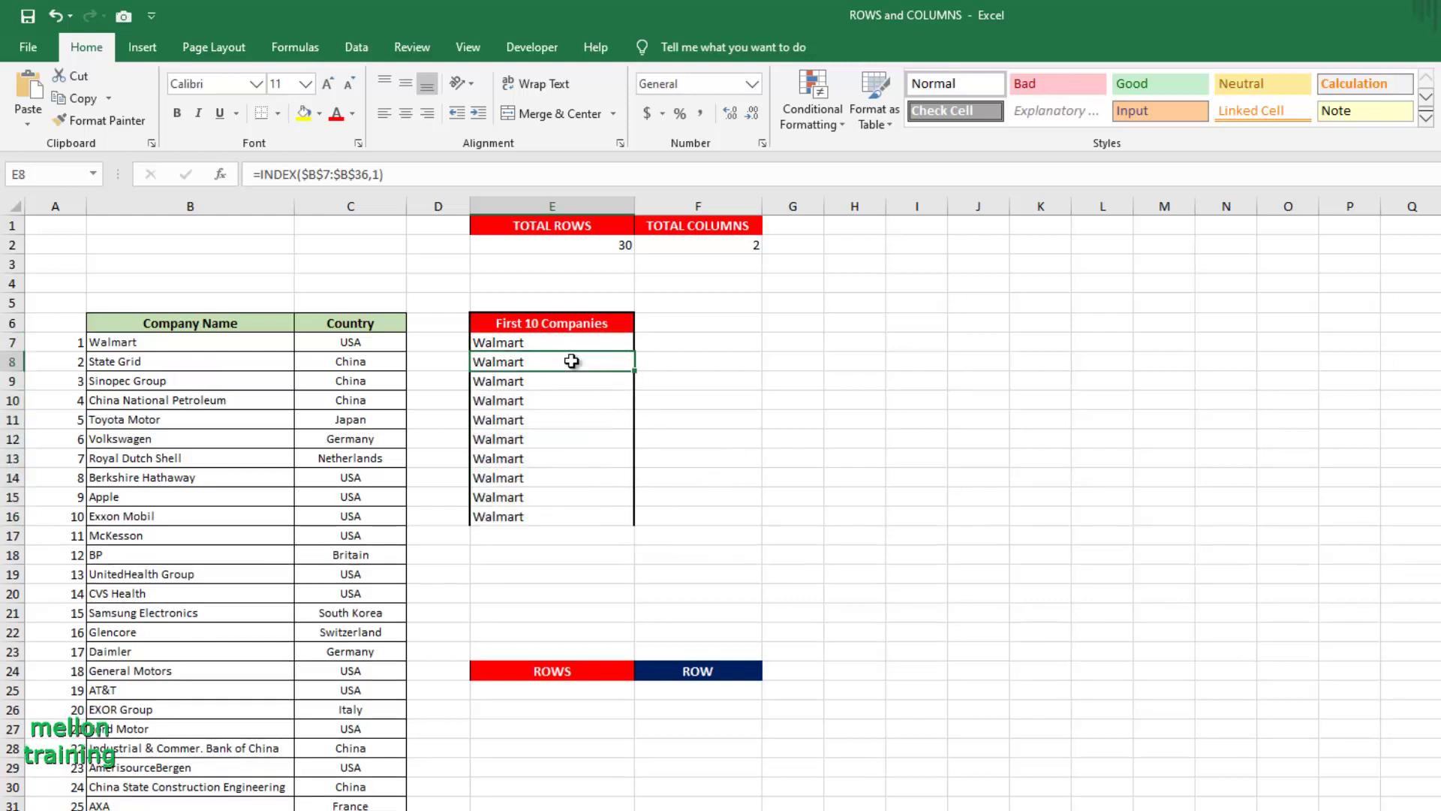
pyautogui.doubleClick(572, 361)
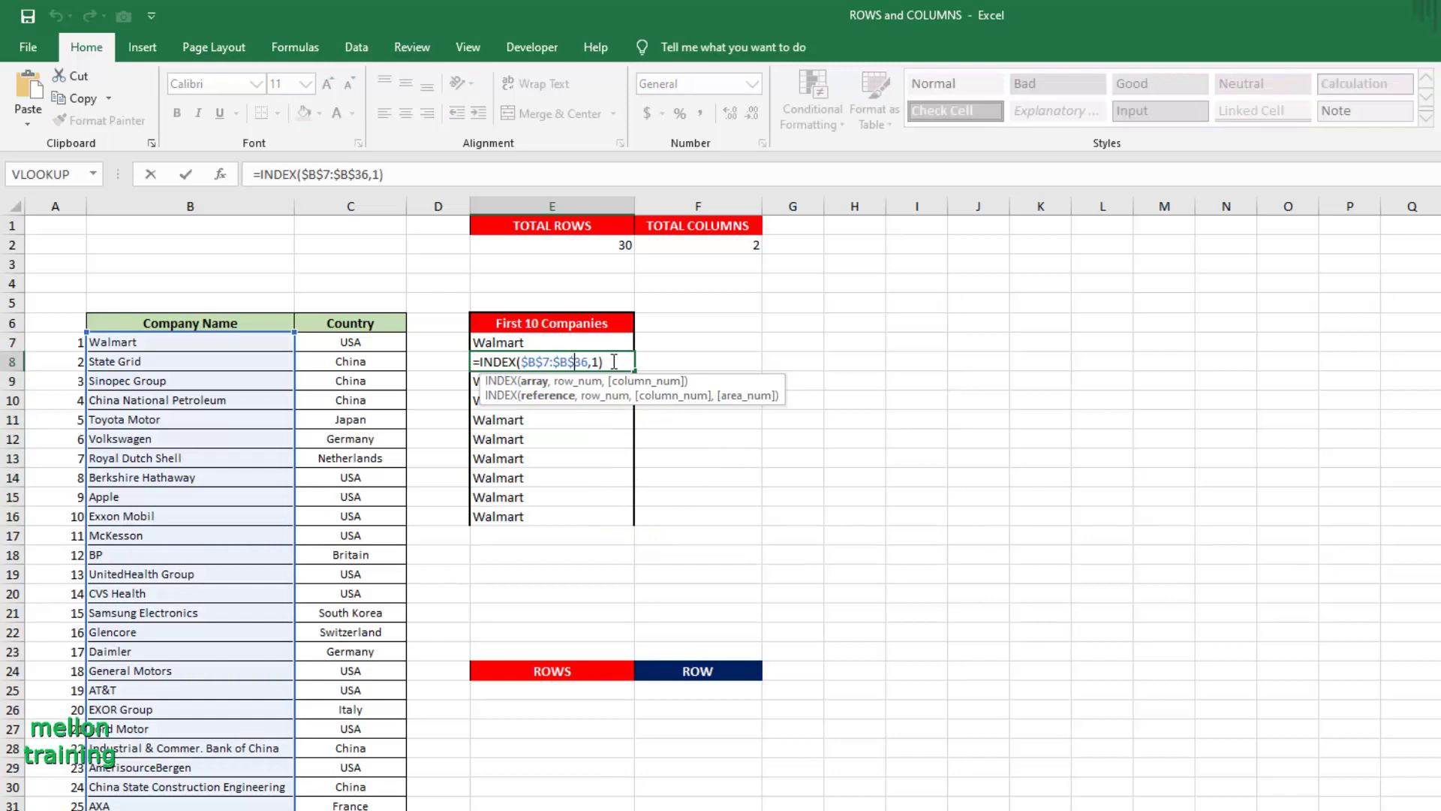
pyautogui.doubleClick(597, 361)
pyautogui.write('2')
pyautogui.press('Return')
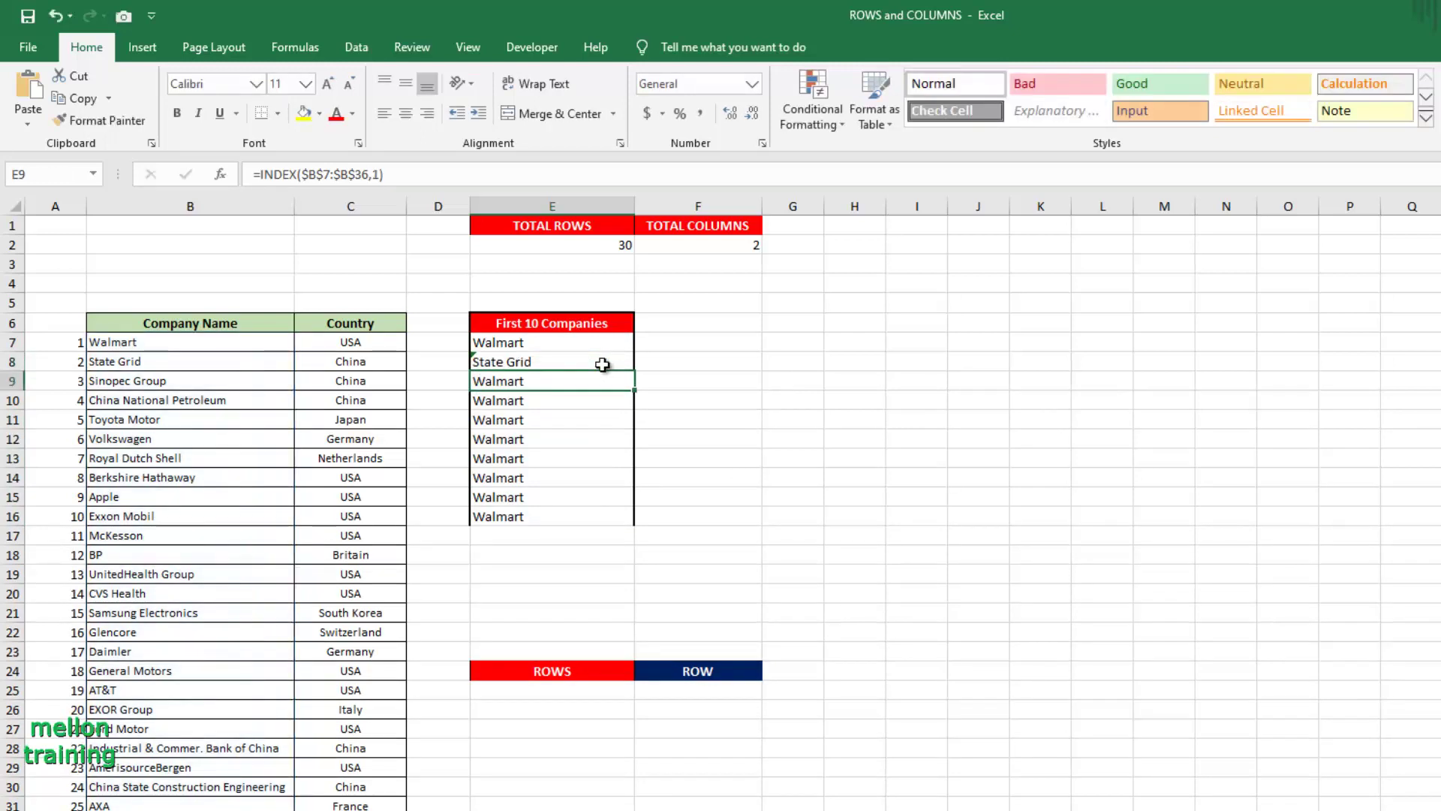
pyautogui.doubleClick(592, 380)
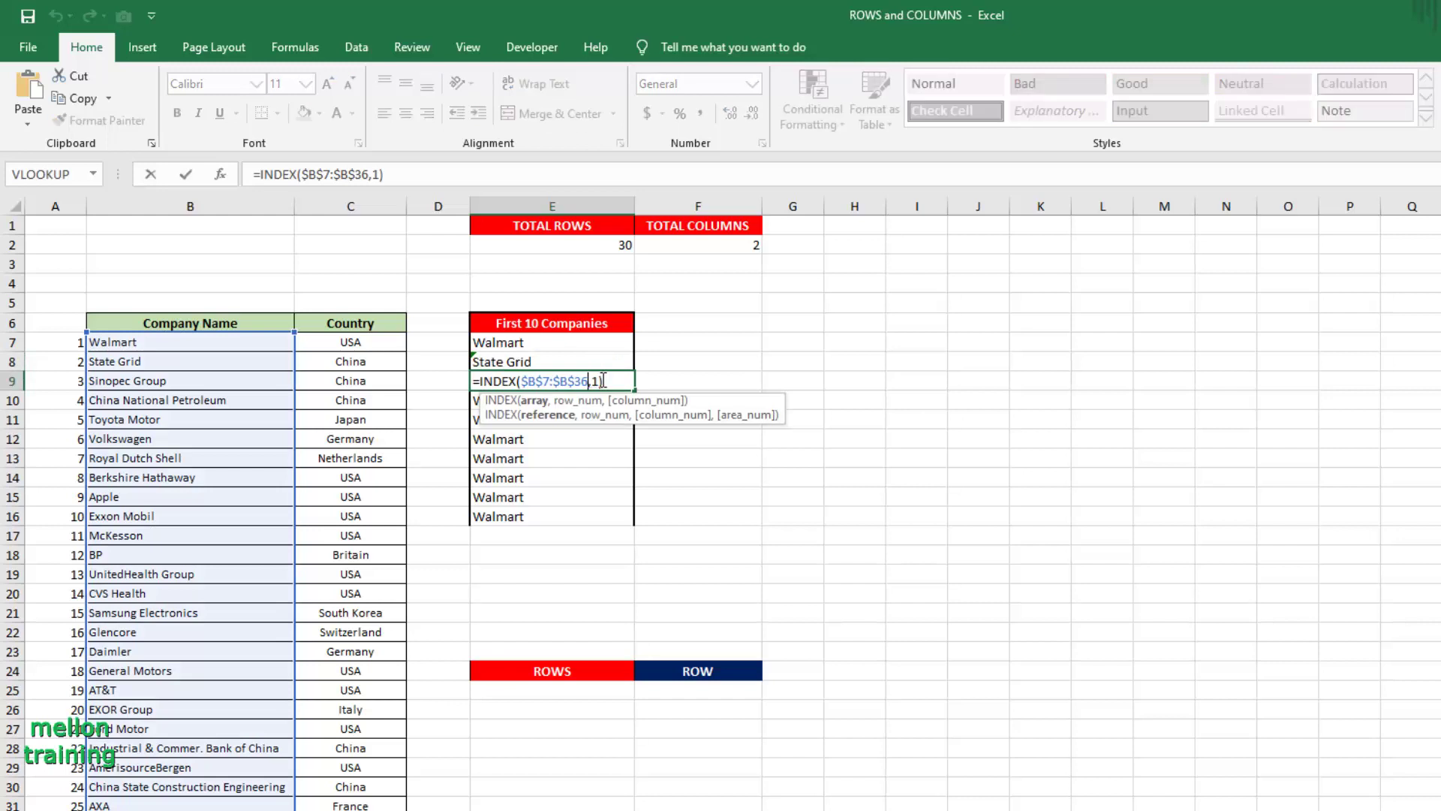
pyautogui.doubleClick(595, 380)
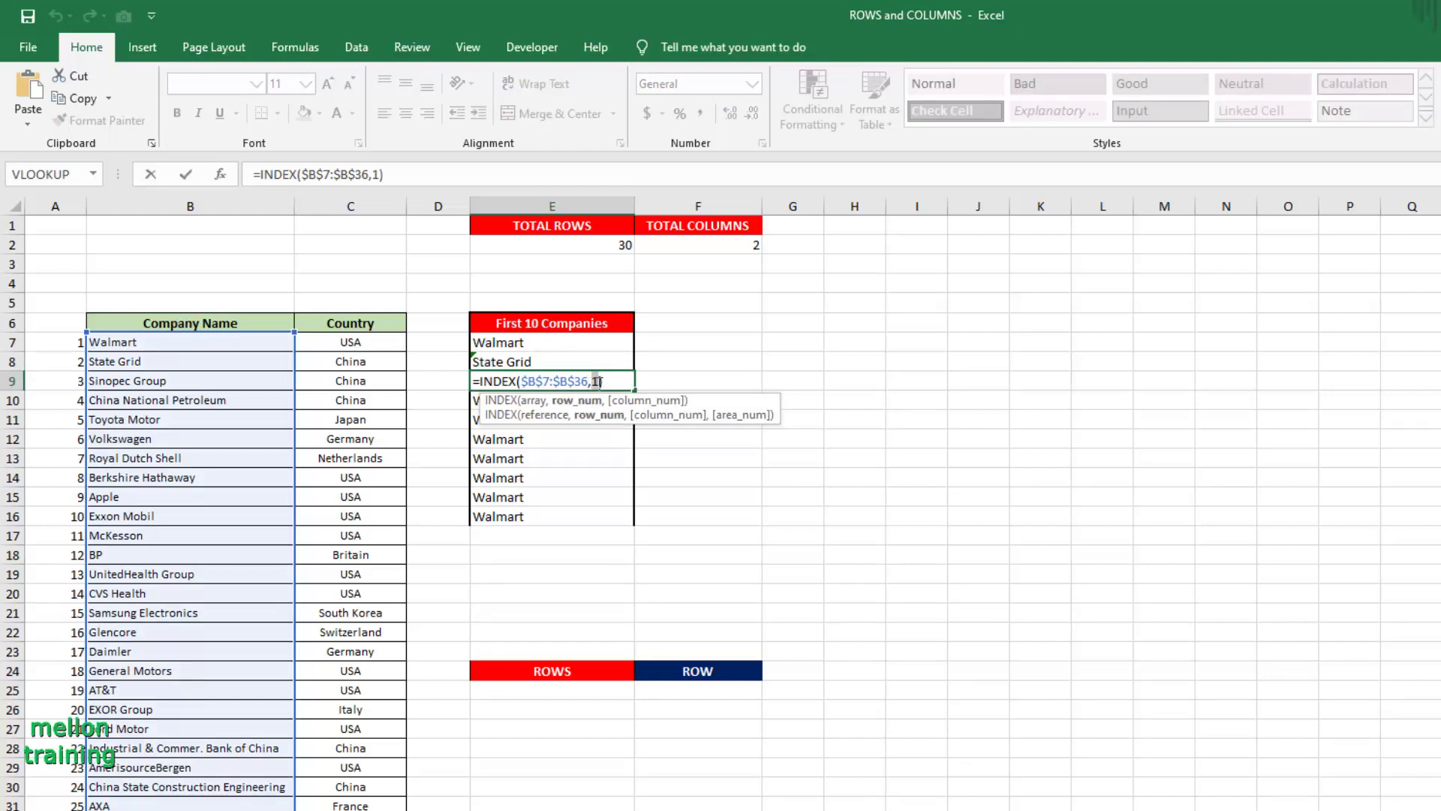
pyautogui.write('3')
pyautogui.press('Return')
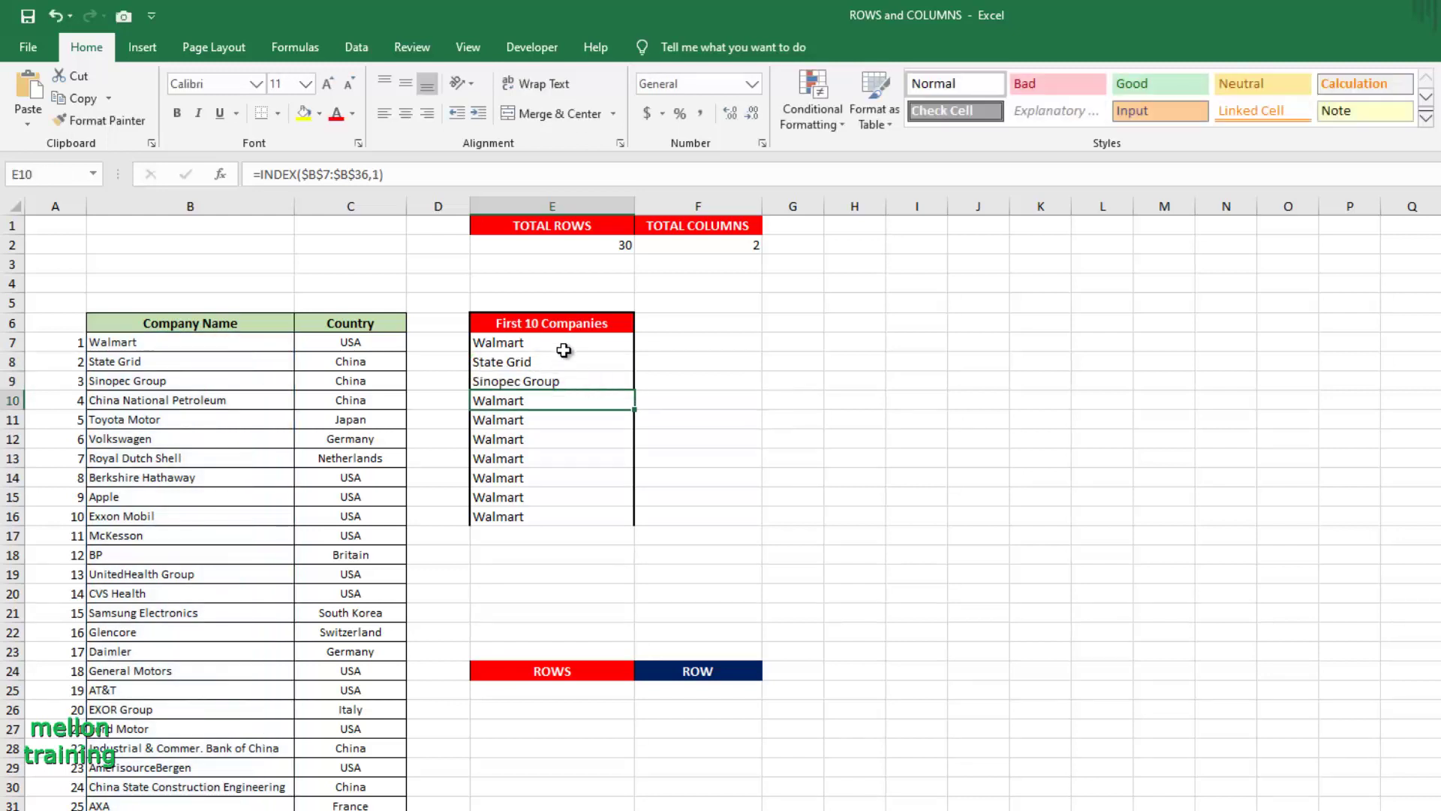
# Point E7's row number at A7 and fill =INDEX($B$7:$B$36,A7) down to E16
pyautogui.click(570, 344)
pyautogui.doubleClick(569, 343)
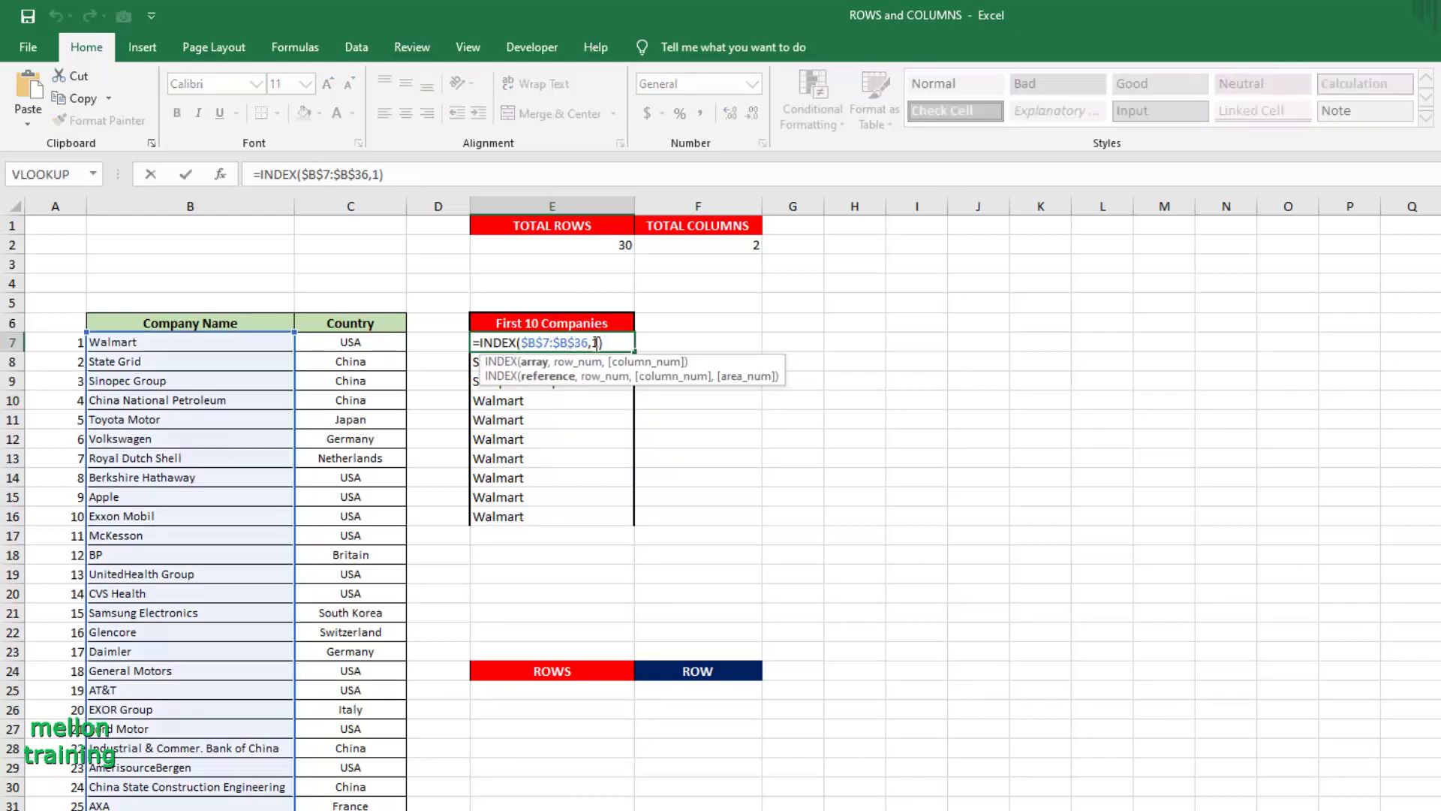
pyautogui.doubleClick(596, 343)
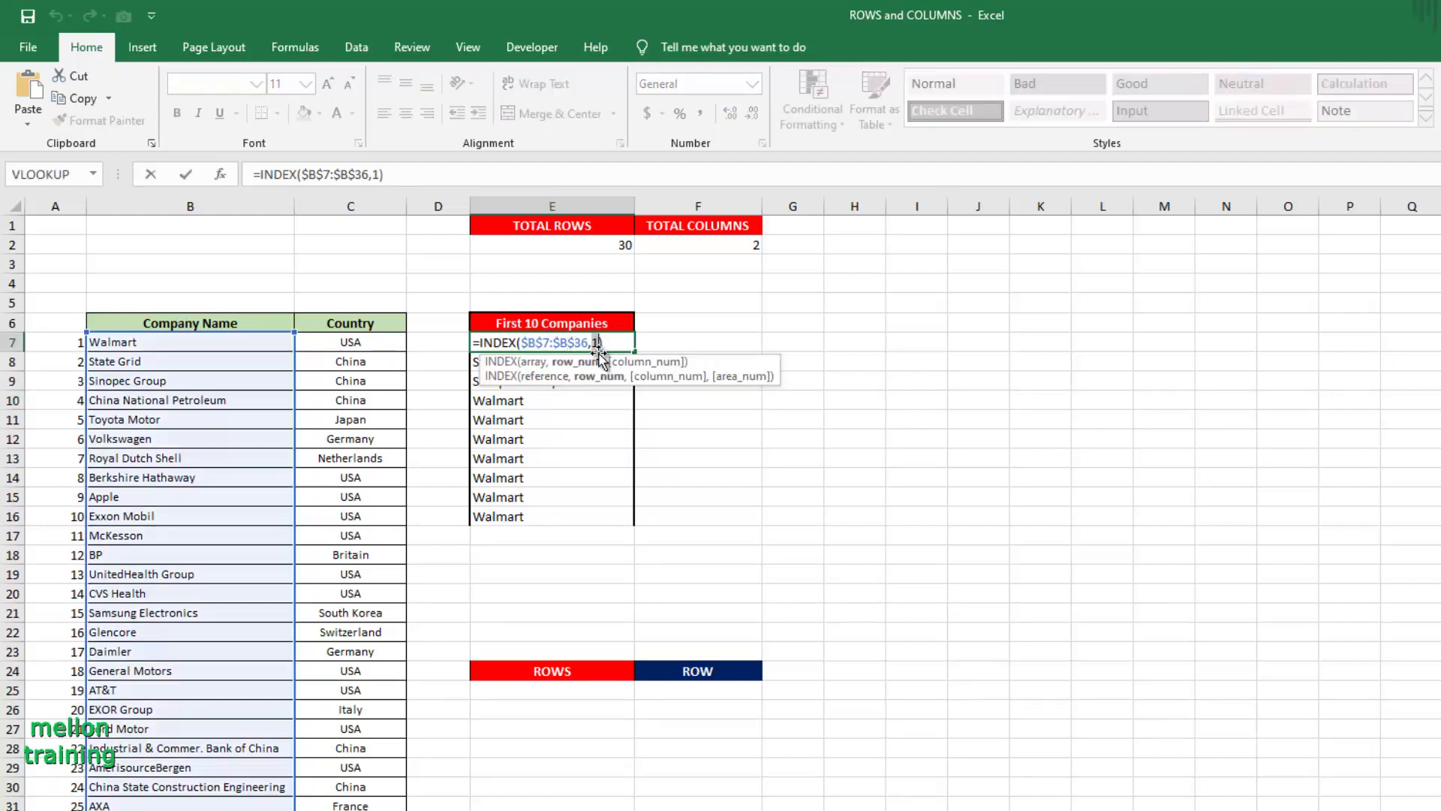
pyautogui.click(66, 344)
pyautogui.press('Return')
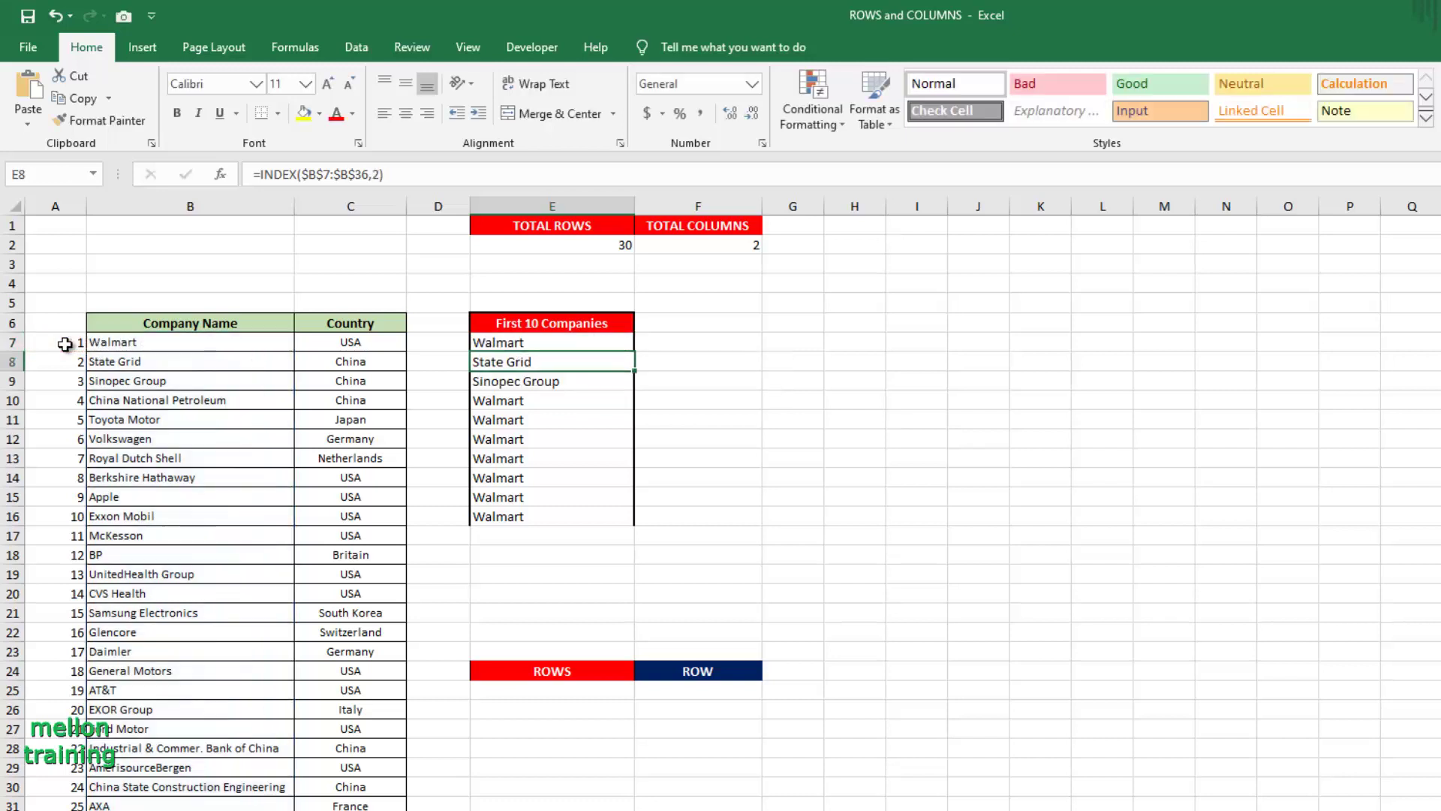
pyautogui.click(503, 346)
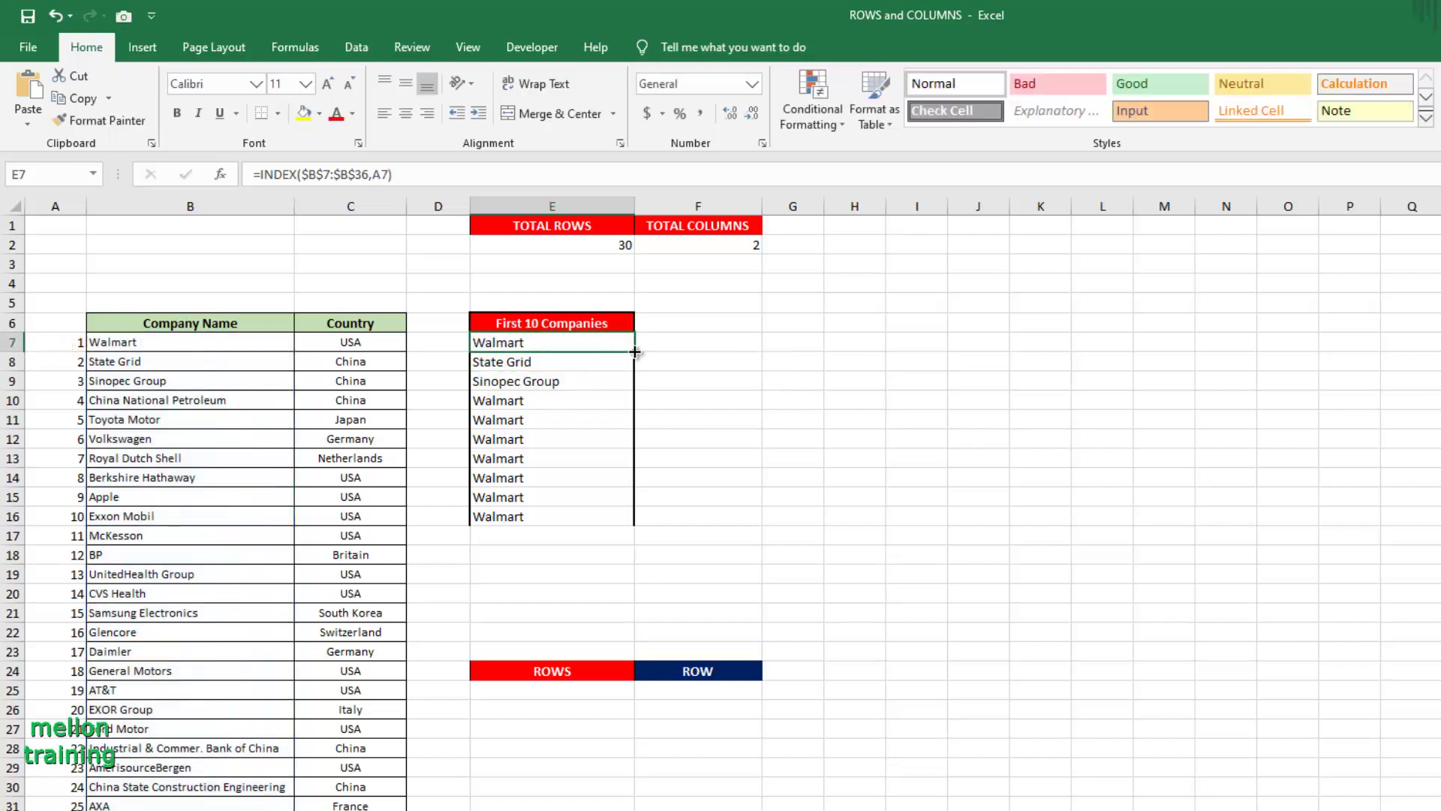
pyautogui.moveTo(634, 351); pyautogui.dragTo(621, 520)
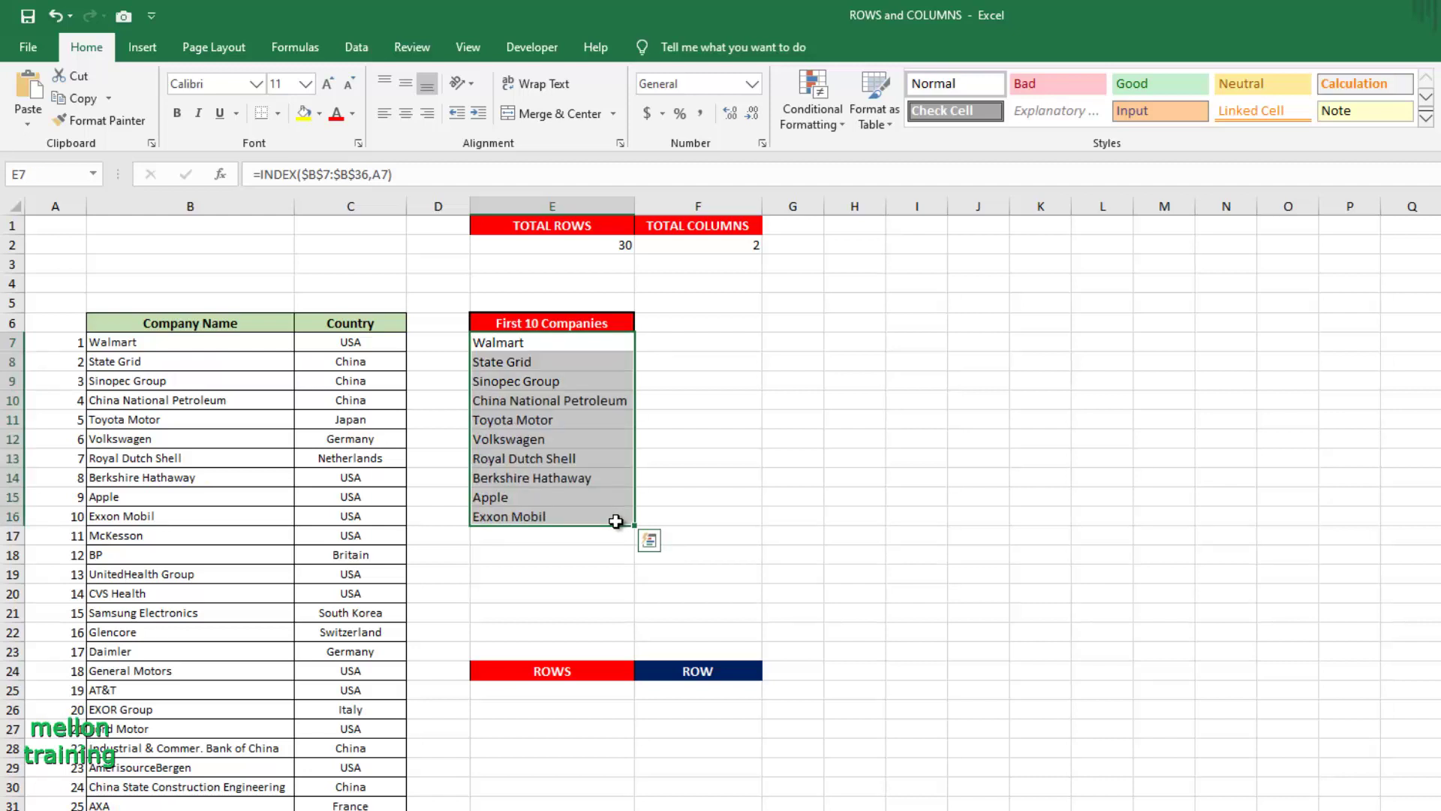
pyautogui.click(526, 688)
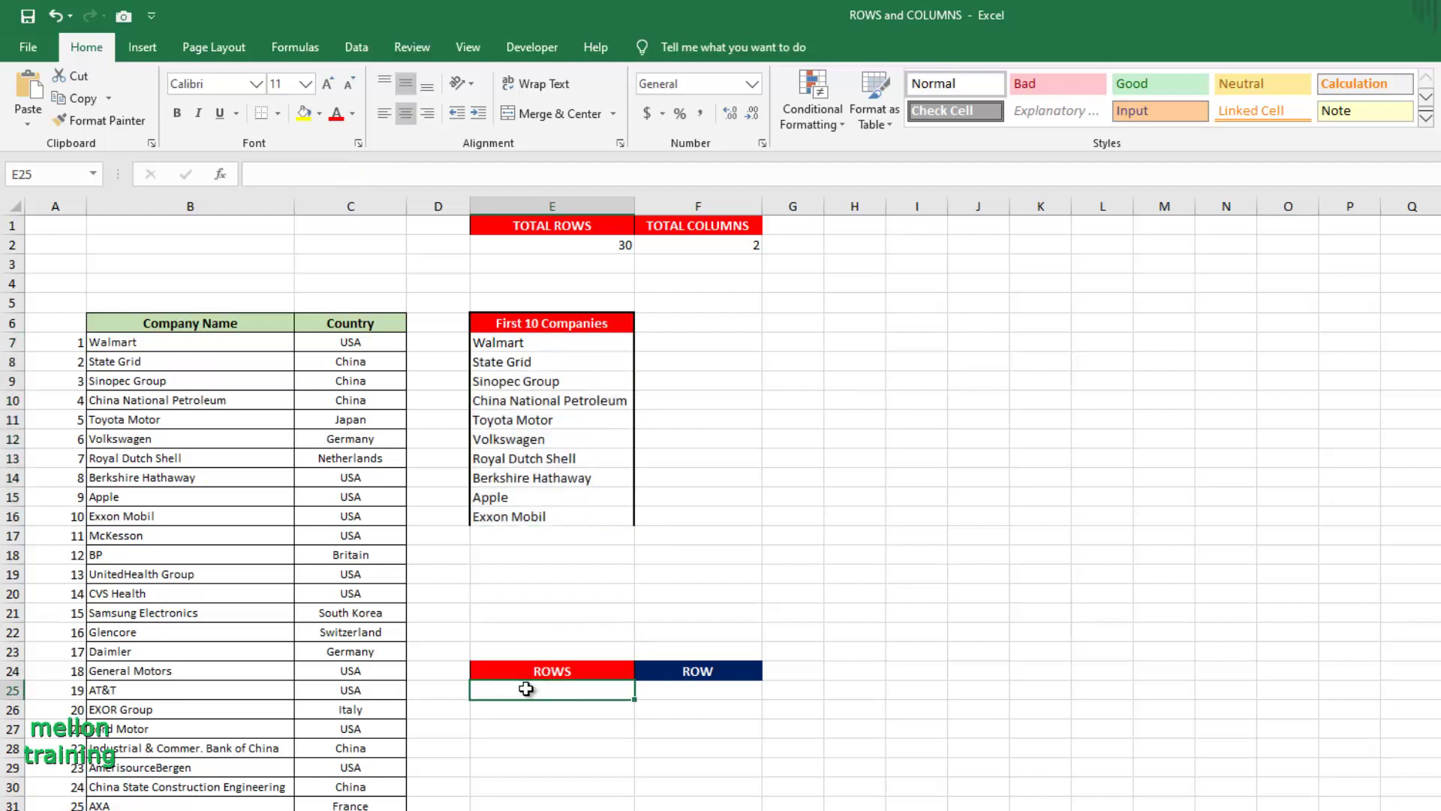
# Enter =ROWS($D$25:D25) in E25 and fill it down column E for a running count
pyautogui.write('=rows')
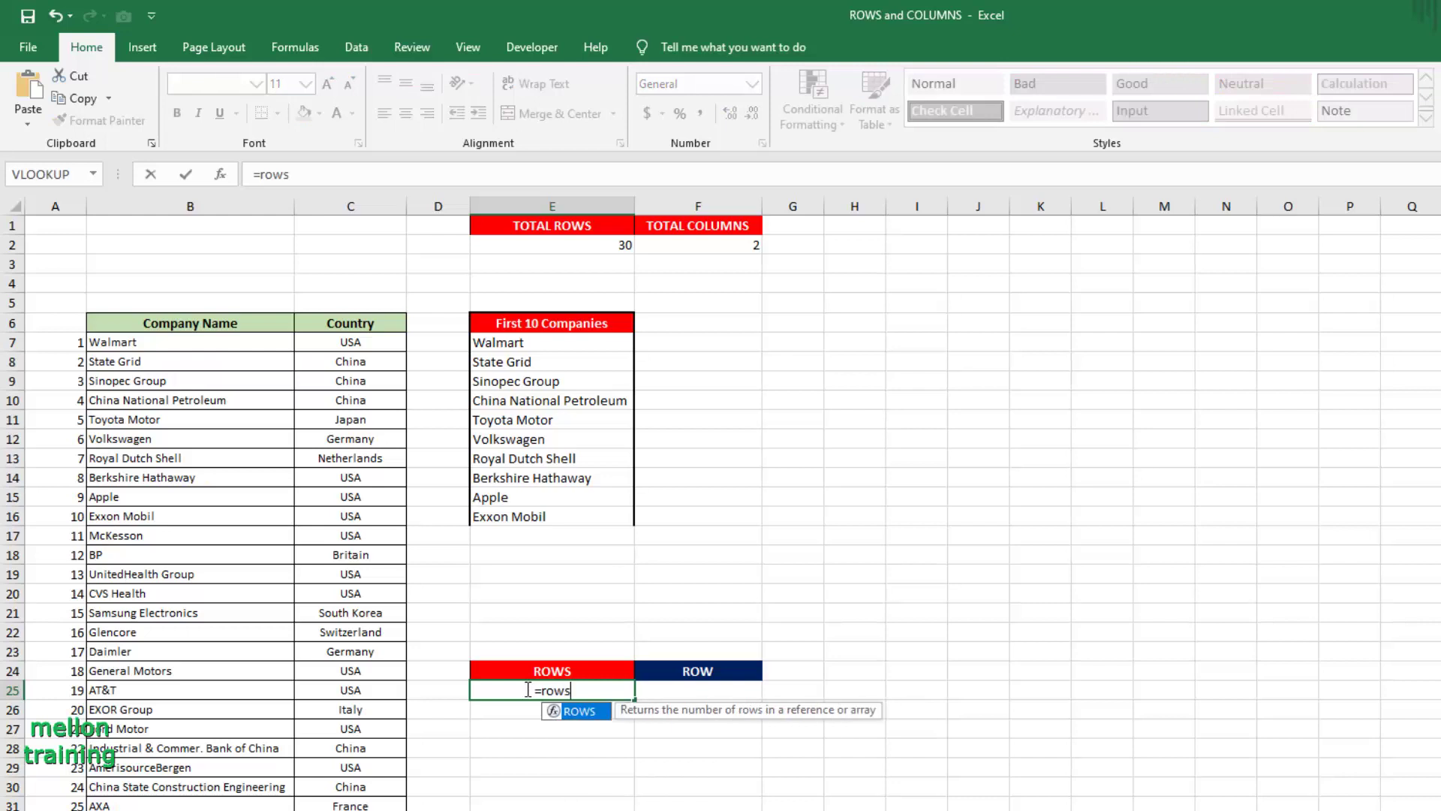
pyautogui.press('Tab')
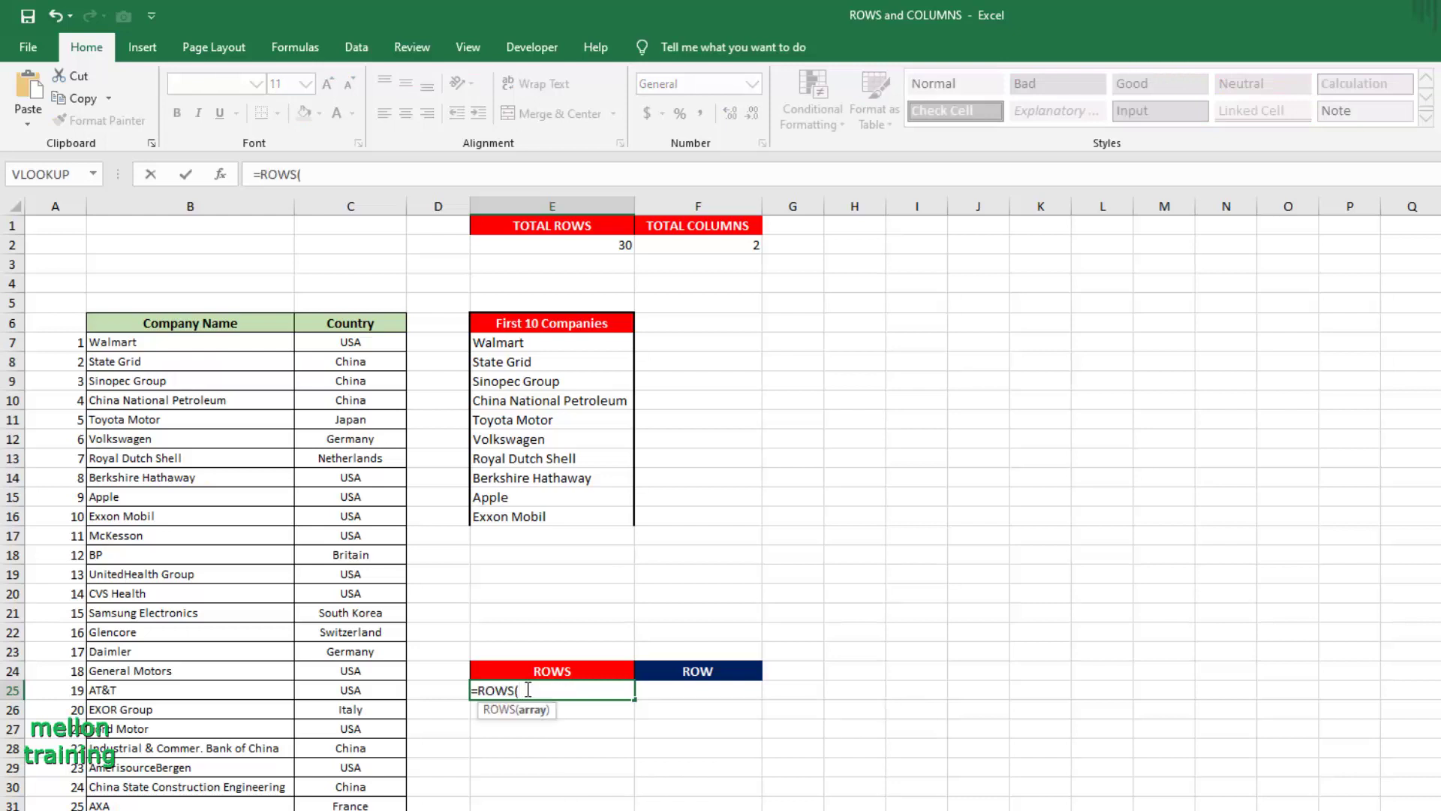
pyautogui.click(448, 690)
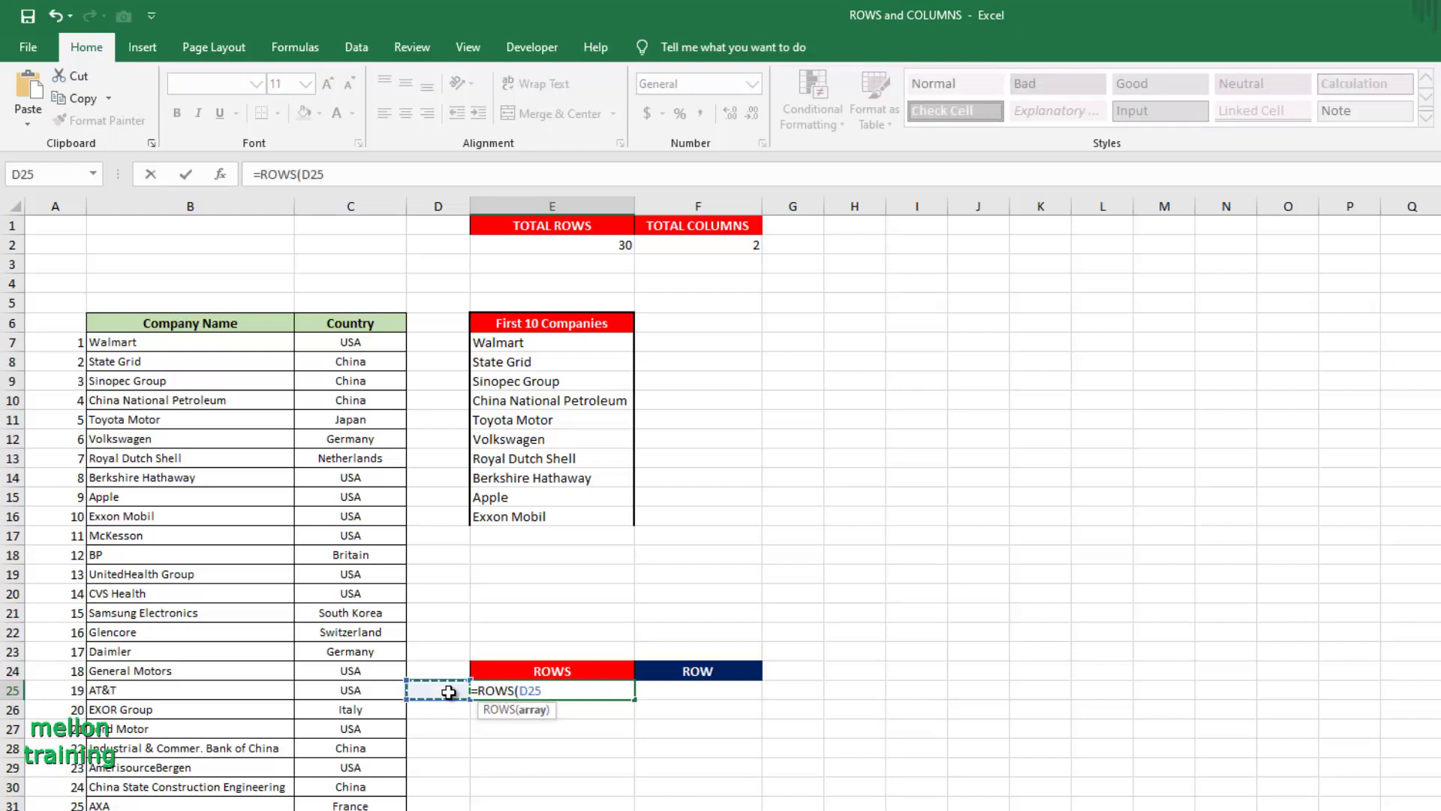
pyautogui.write(':')
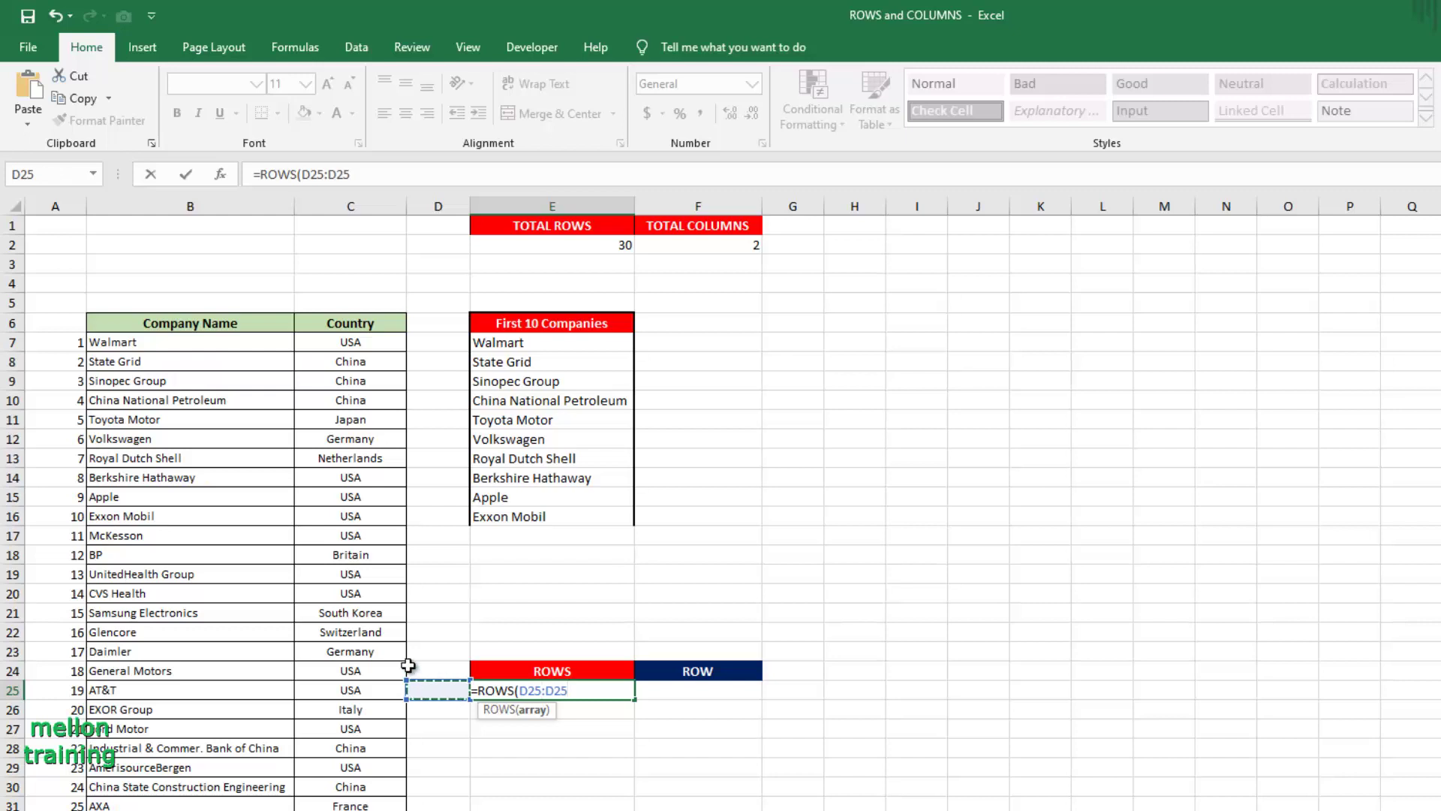
pyautogui.press('Return')
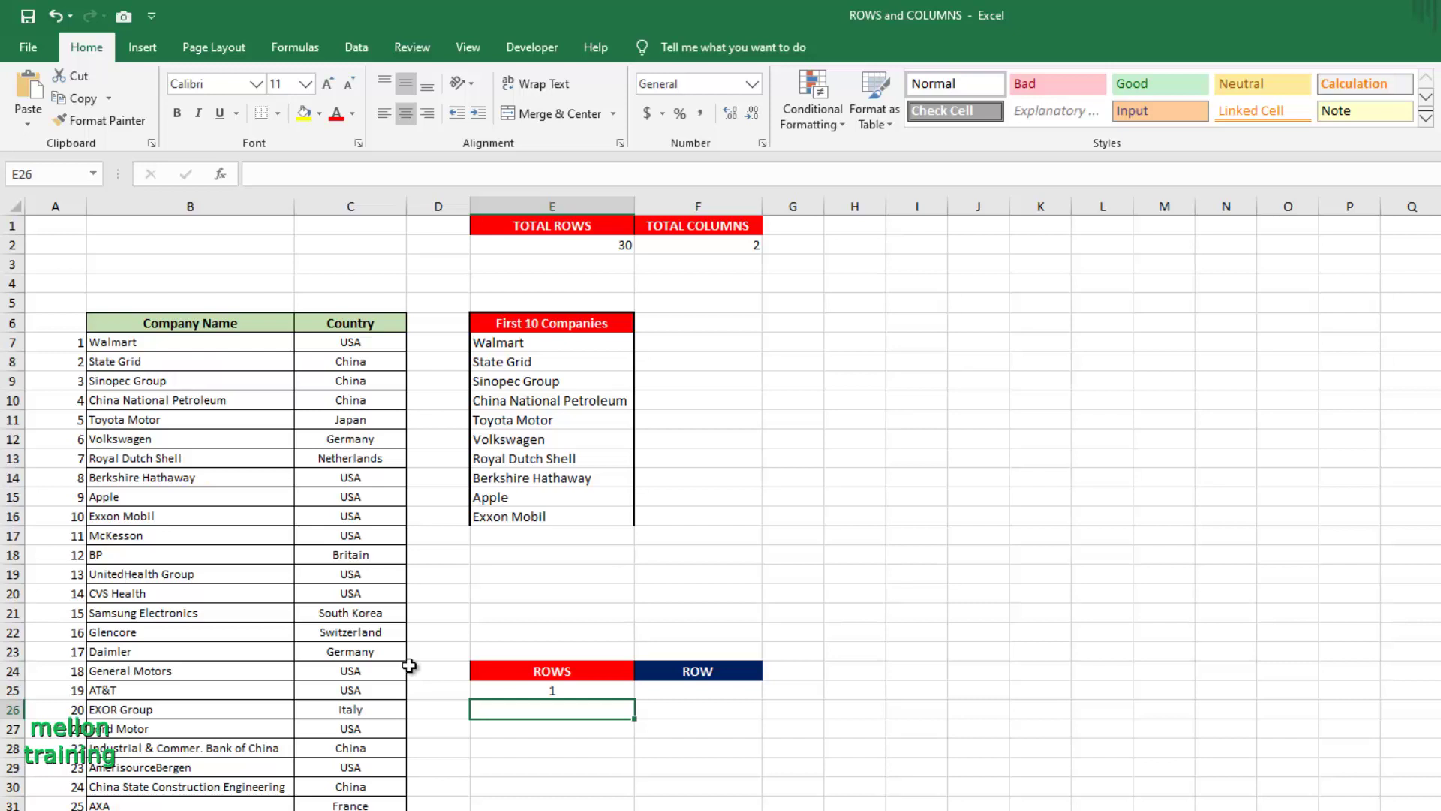
pyautogui.click(549, 691)
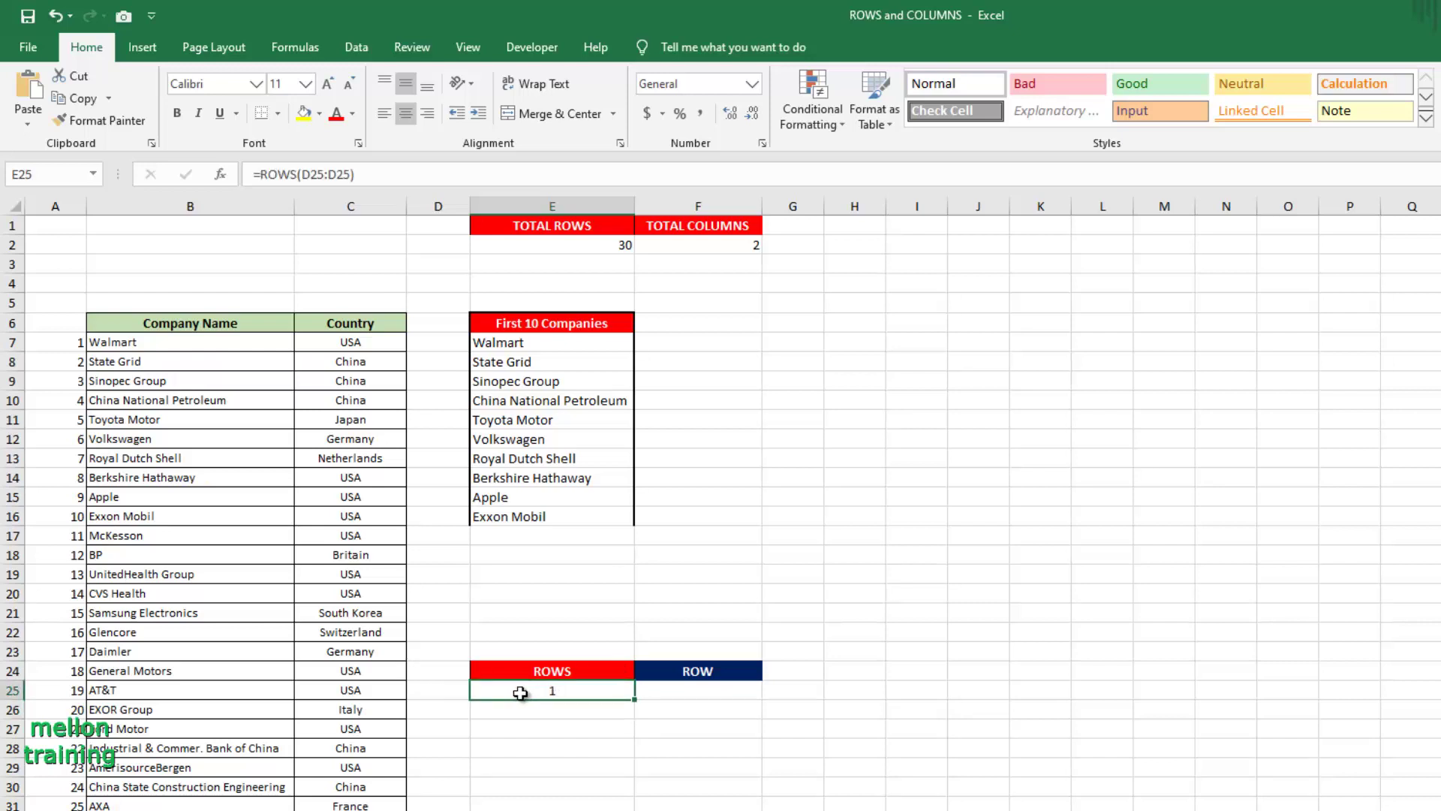
pyautogui.doubleClick(530, 690)
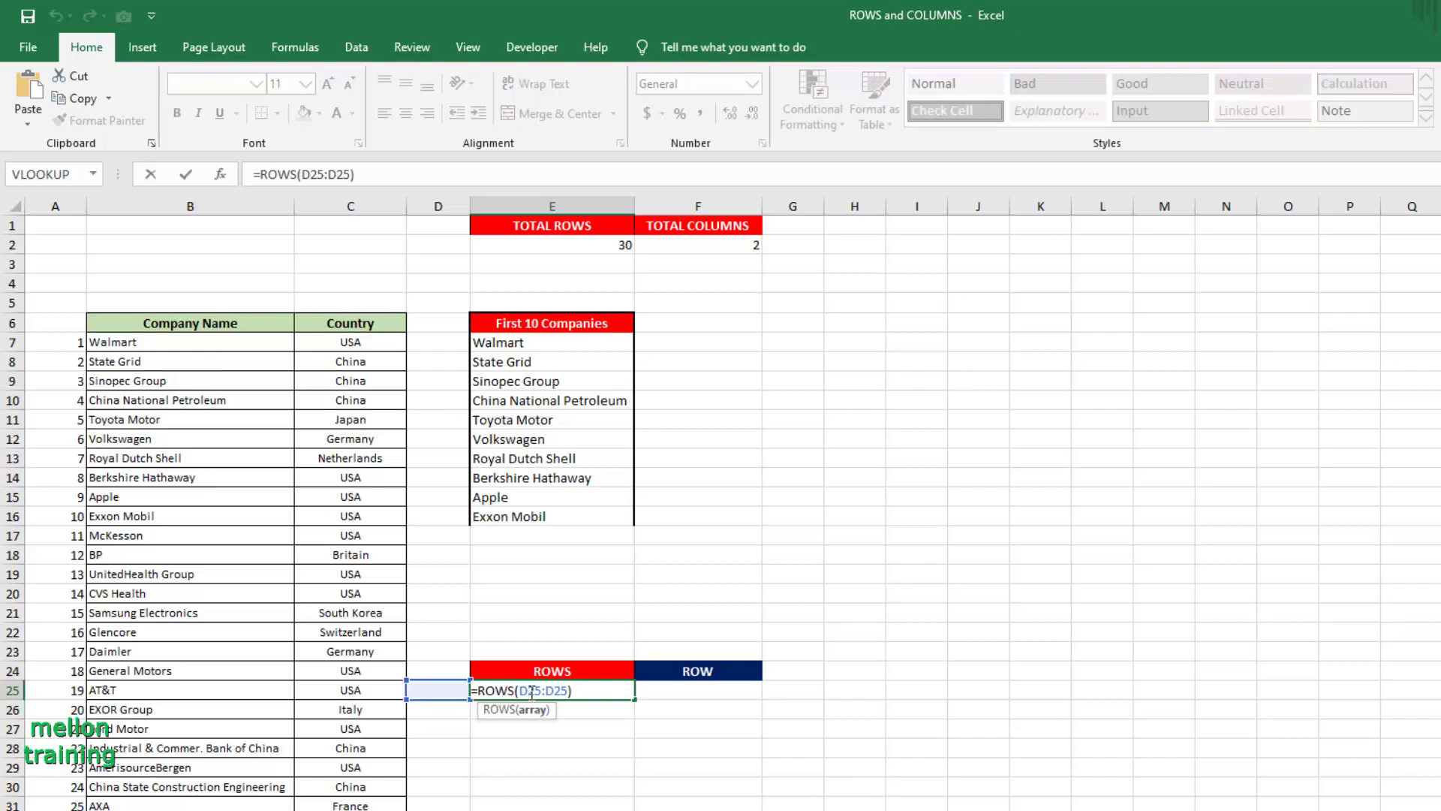
pyautogui.press('F4')
pyautogui.press('Return')
pyautogui.click(540, 691)
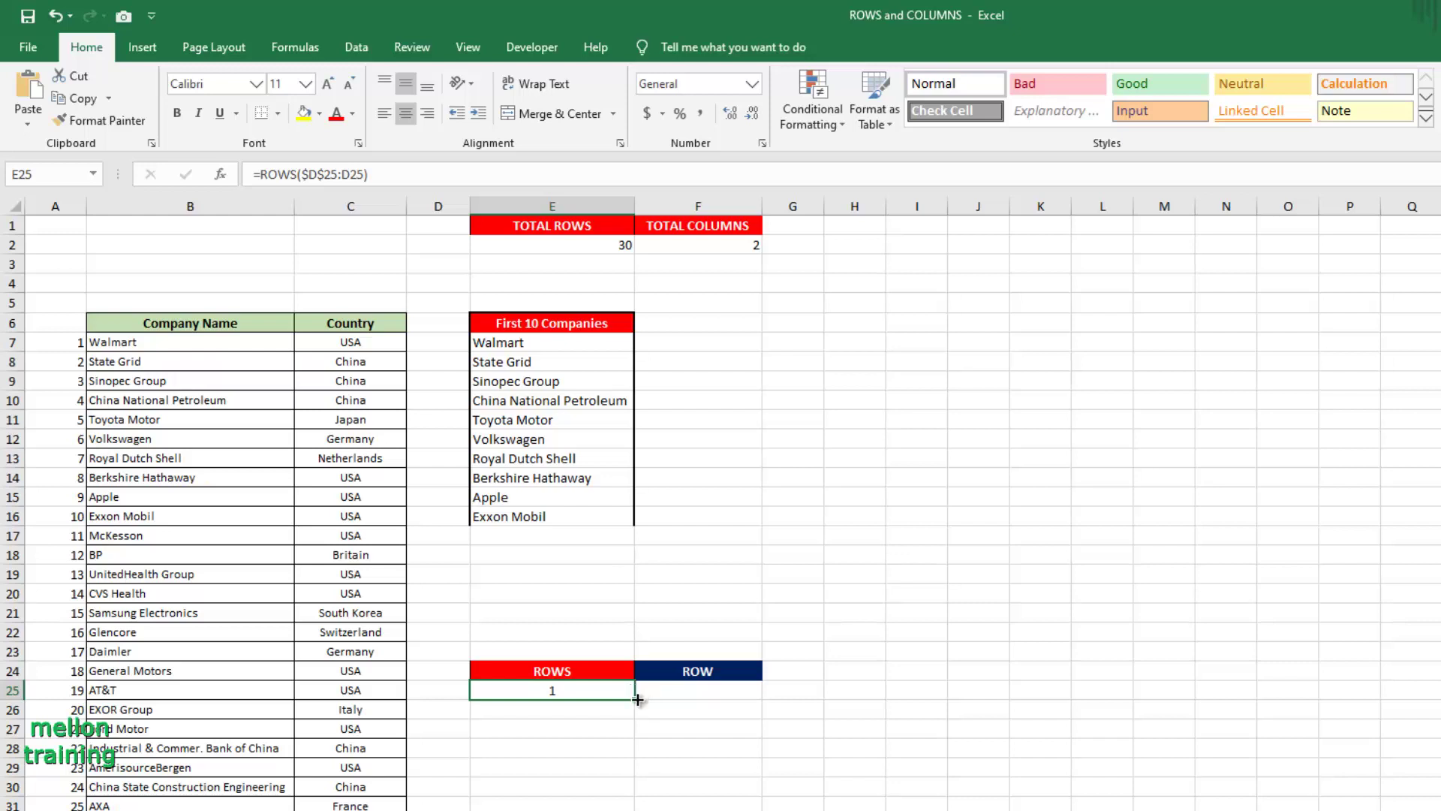
pyautogui.moveTo(635, 699); pyautogui.dragTo(634, 809)
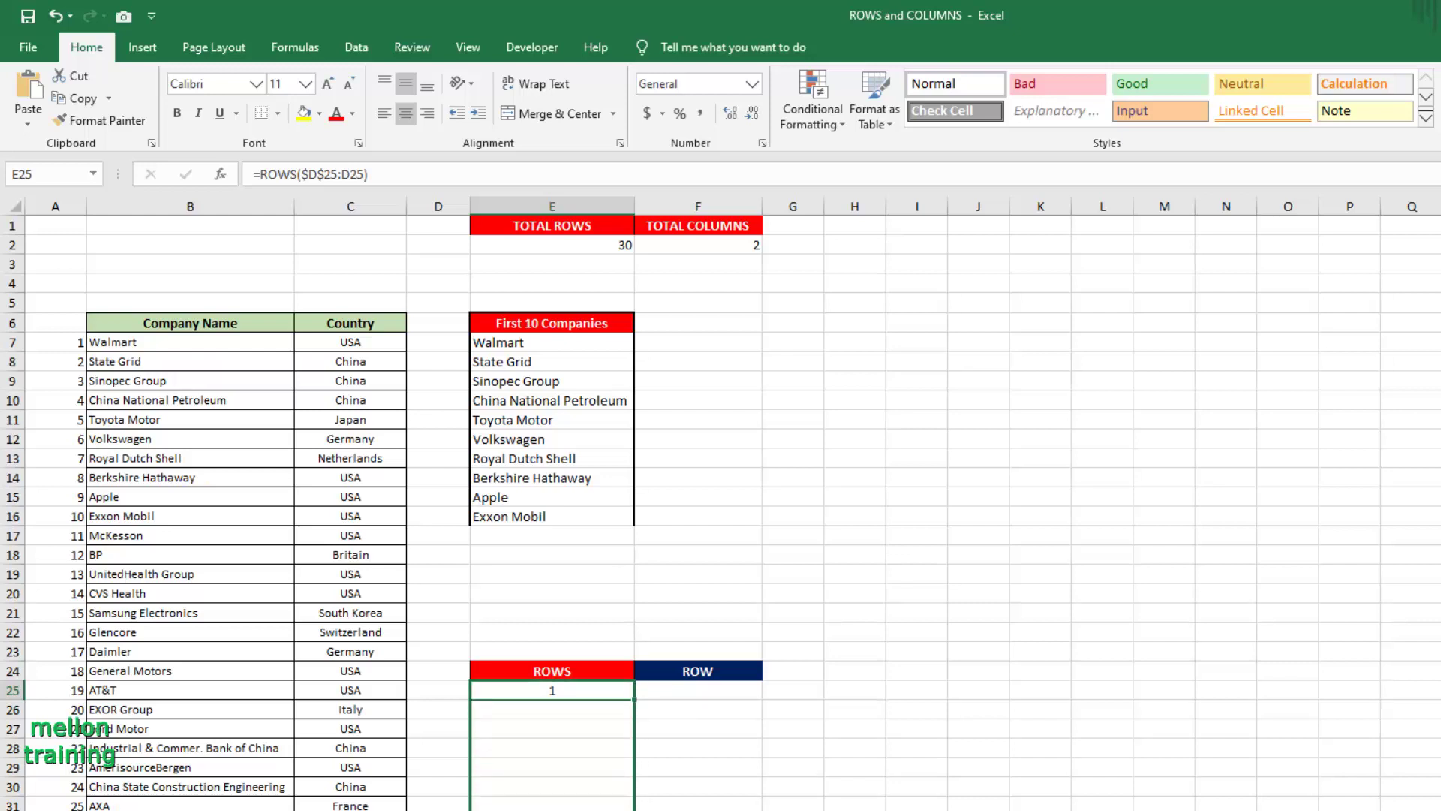
pyautogui.hotkey('ctrl', 'd')
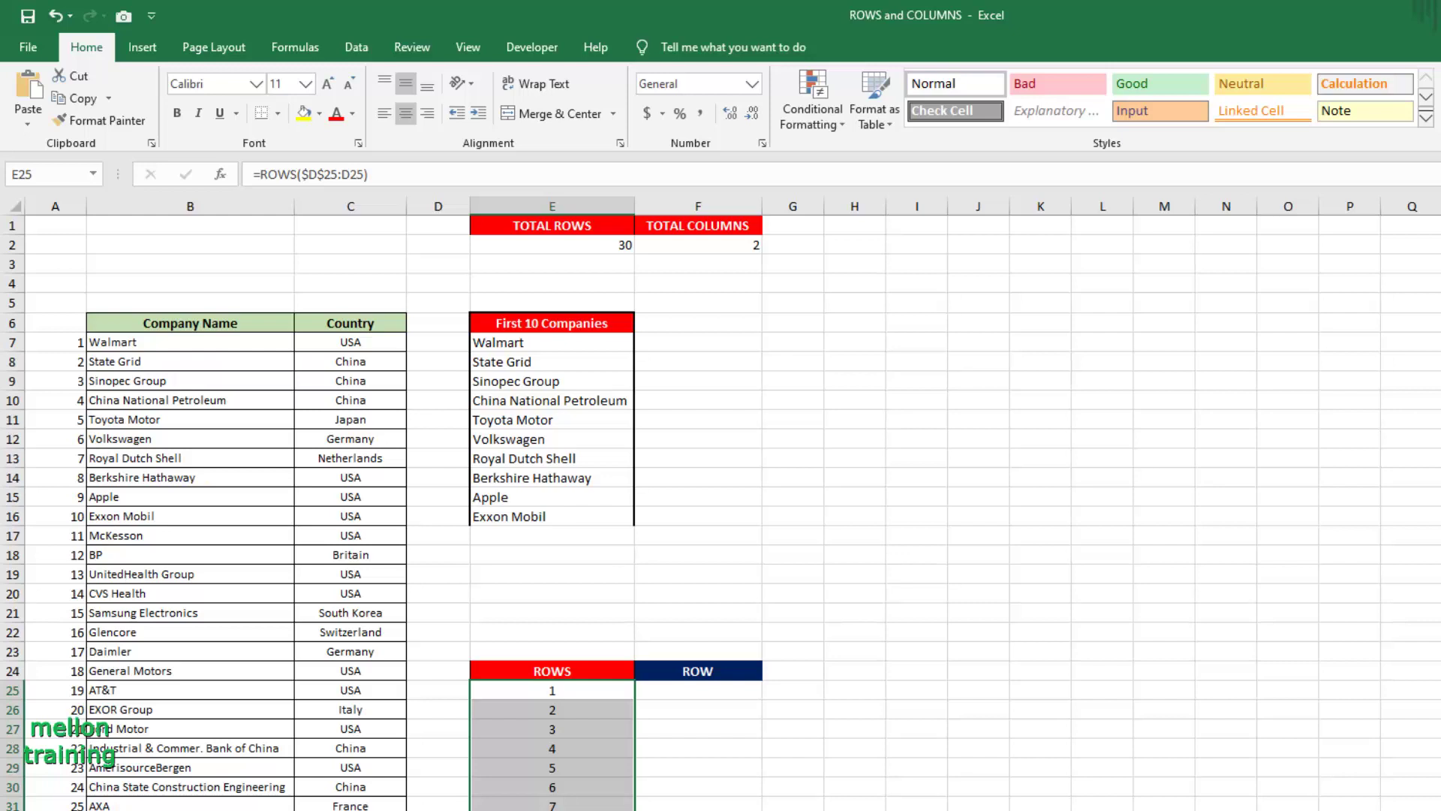
# Replace A7 in E7's INDEX formula with ROWS($D$7:D7) and fill it down to E16
pyautogui.click(571, 341)
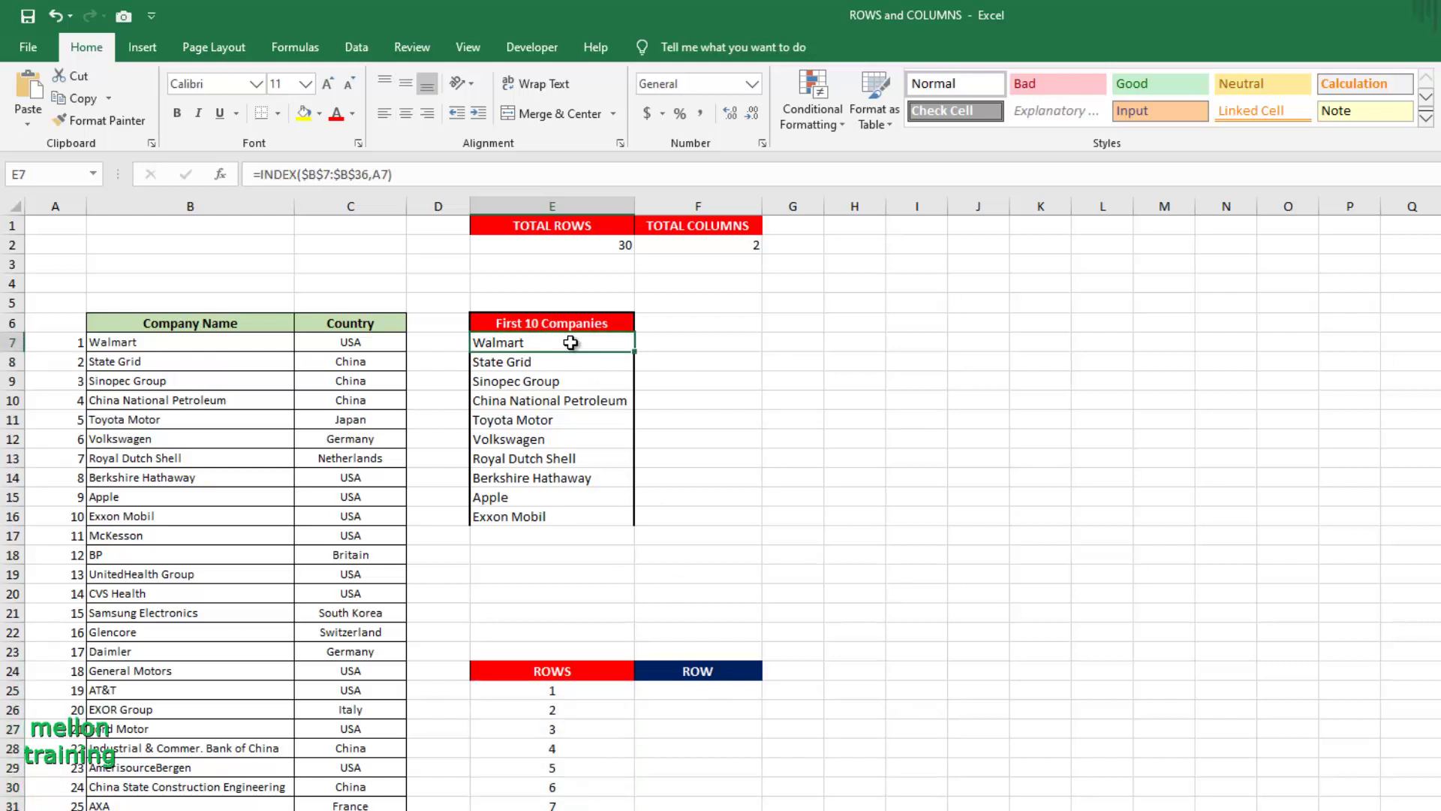
pyautogui.doubleClick(574, 343)
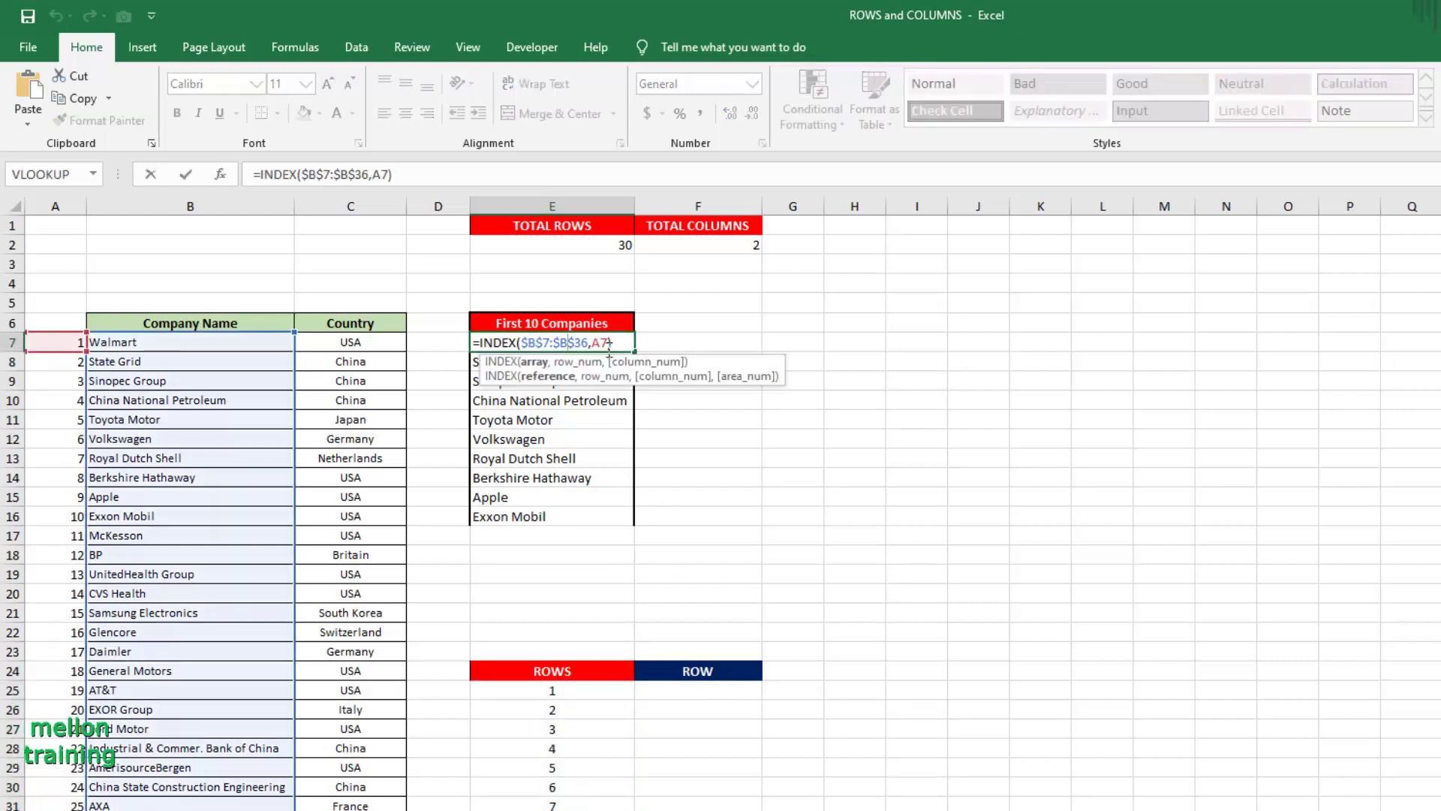
pyautogui.doubleClick(601, 342)
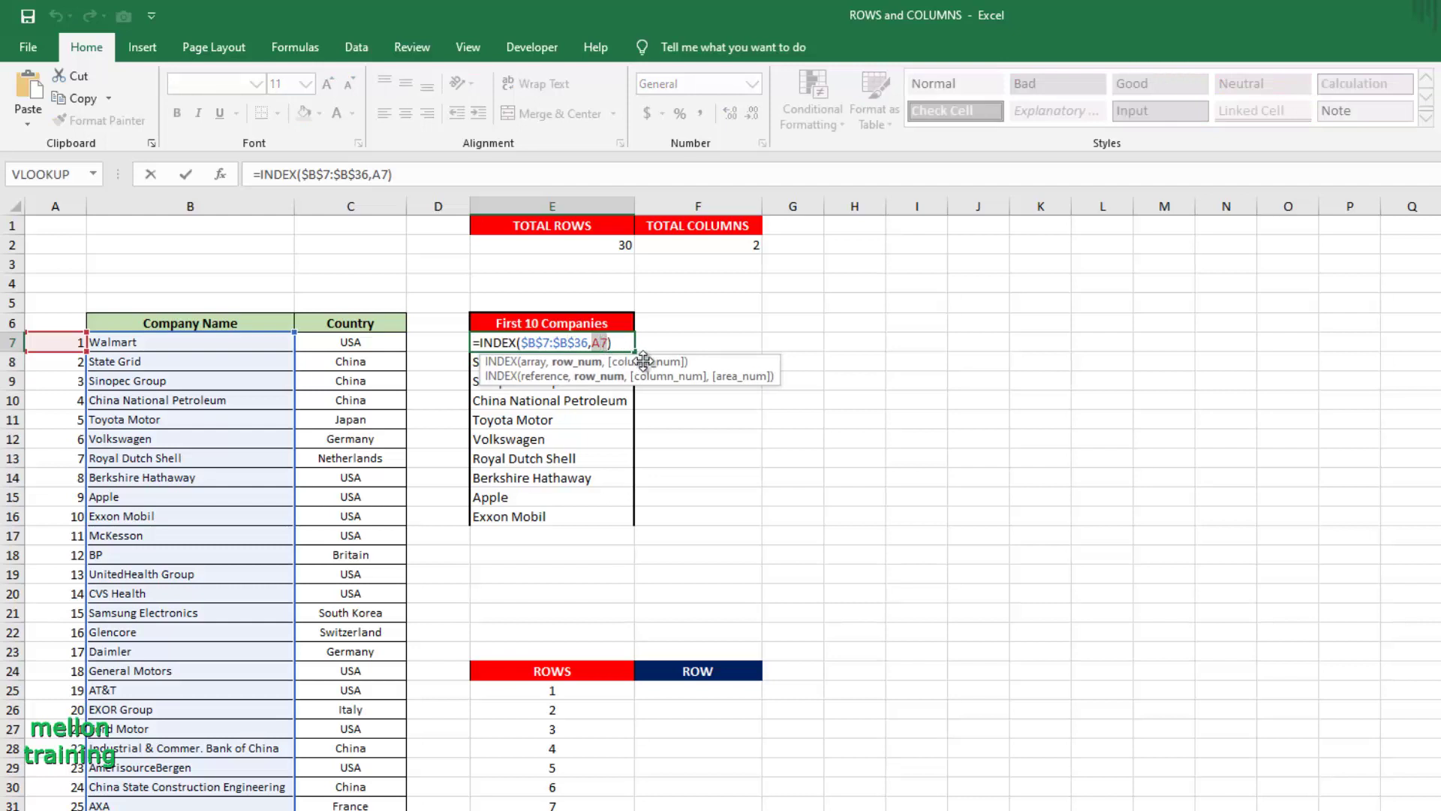
pyautogui.write('rows')
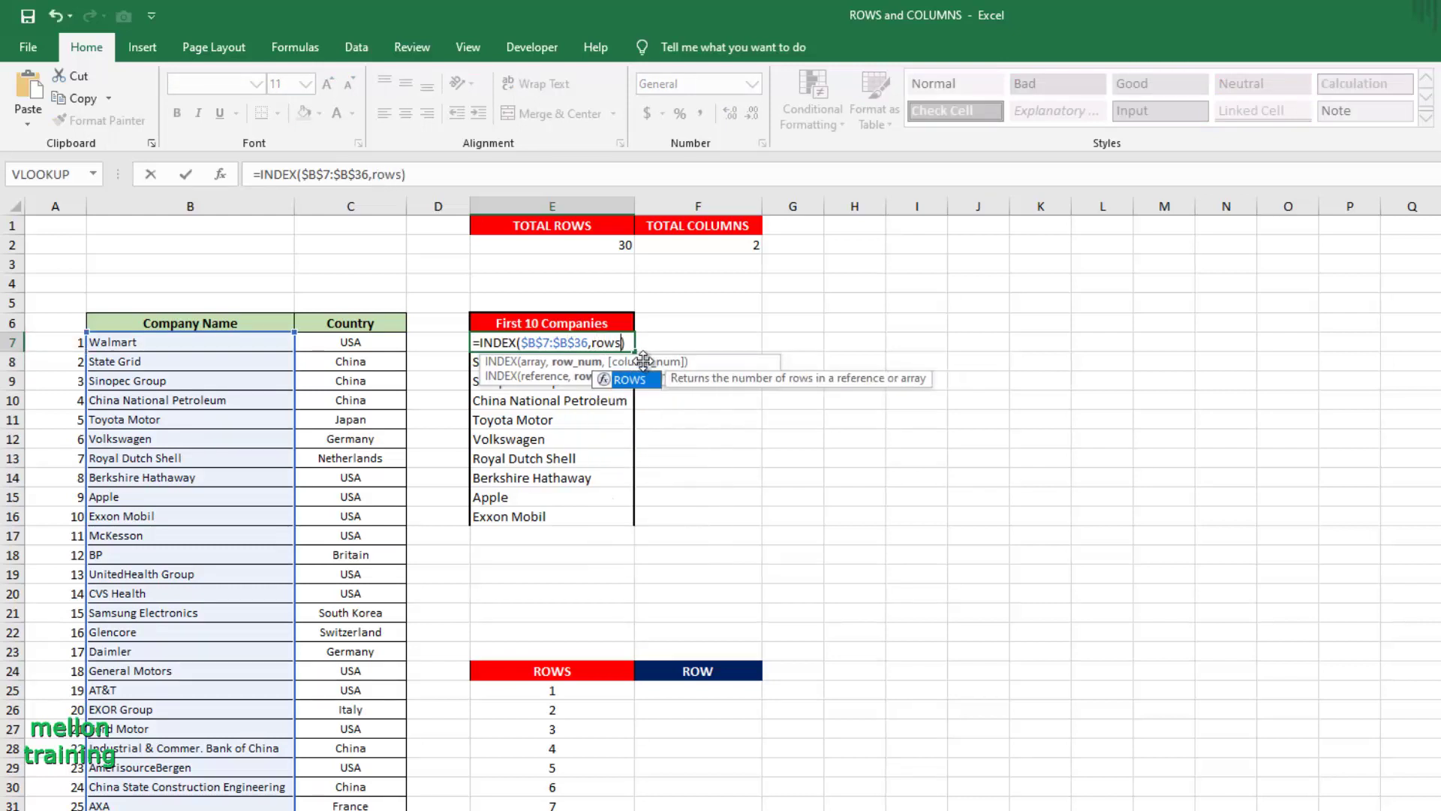
pyautogui.write('(')
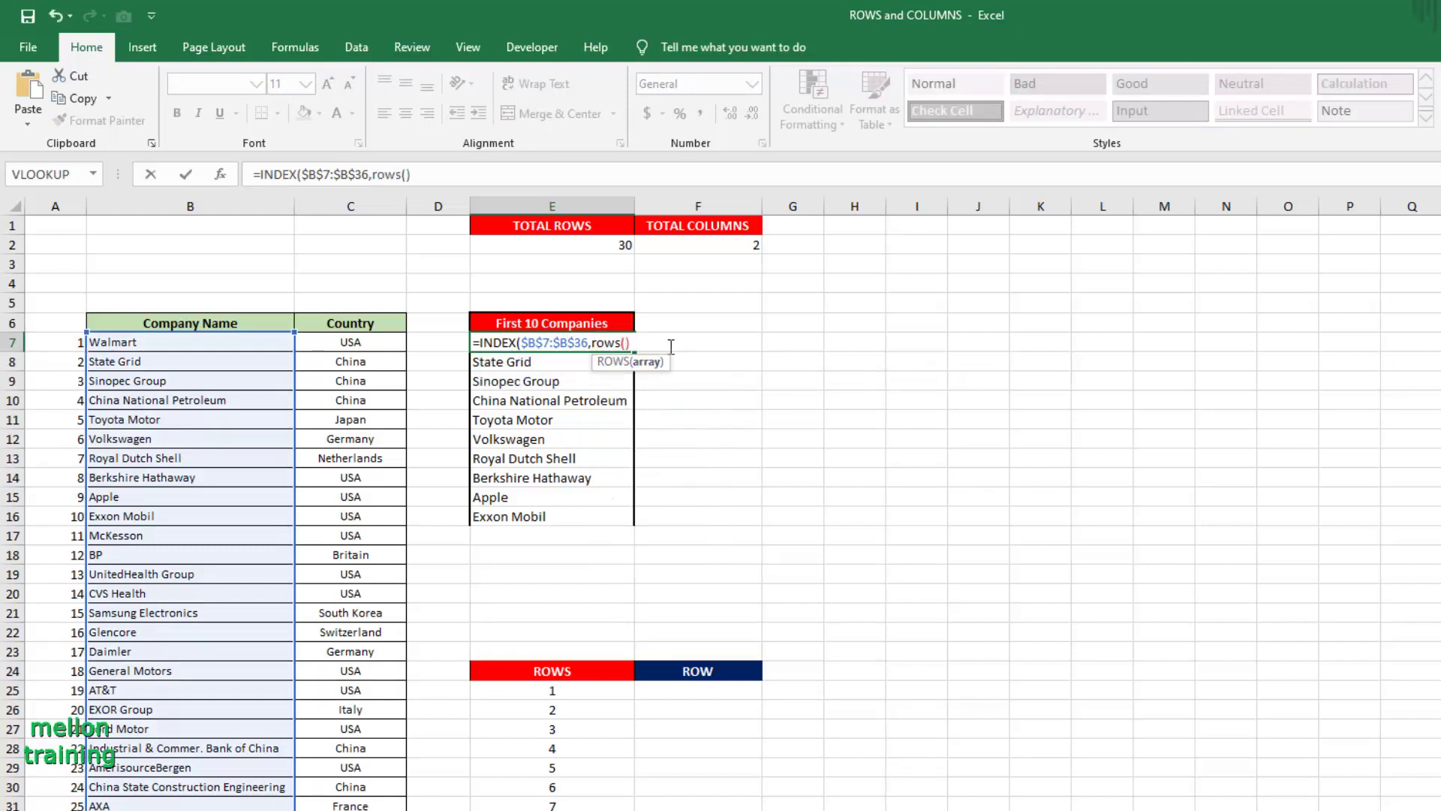
pyautogui.write('d7')
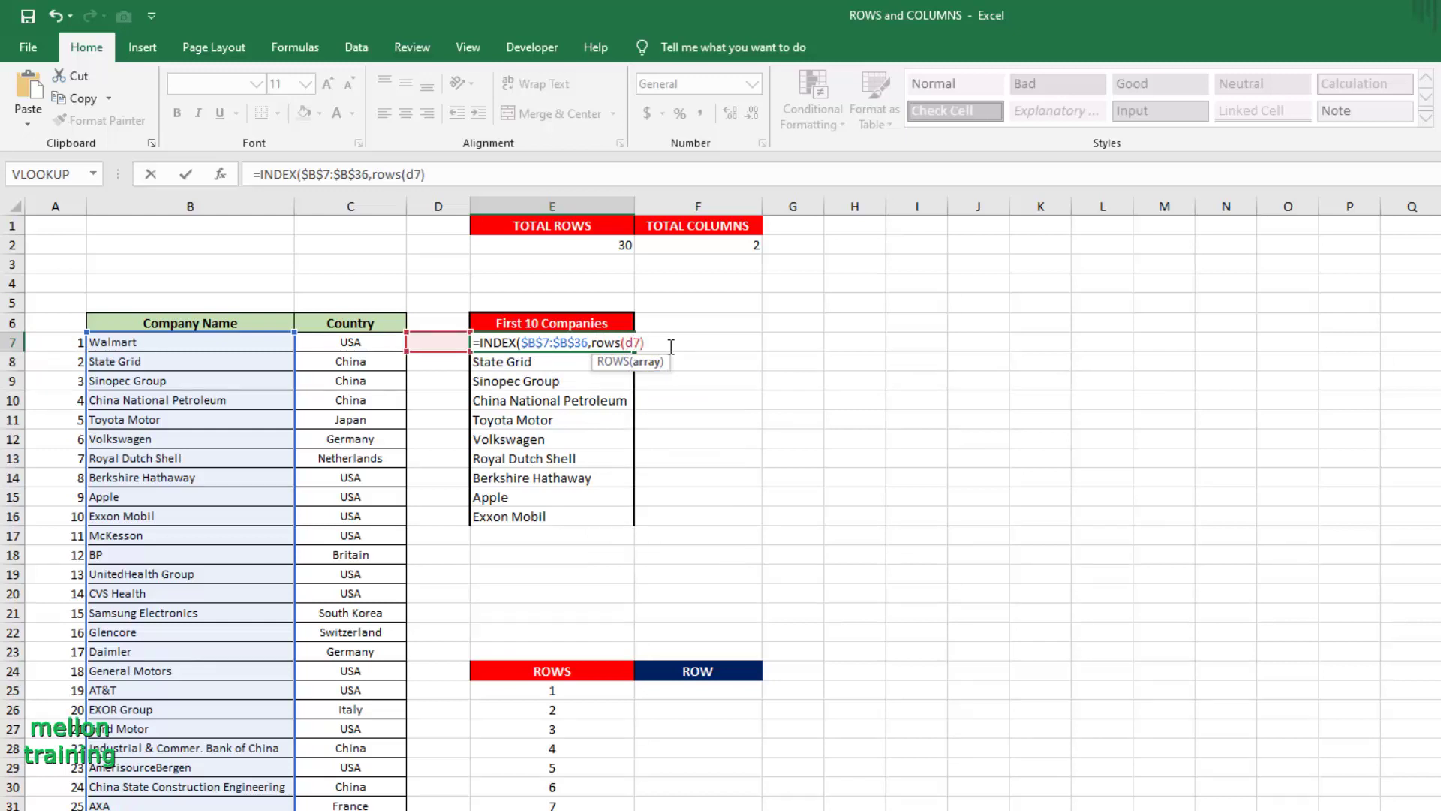
pyautogui.write(':')
pyautogui.write('d7')
pyautogui.press('F4')
pyautogui.press('Right')
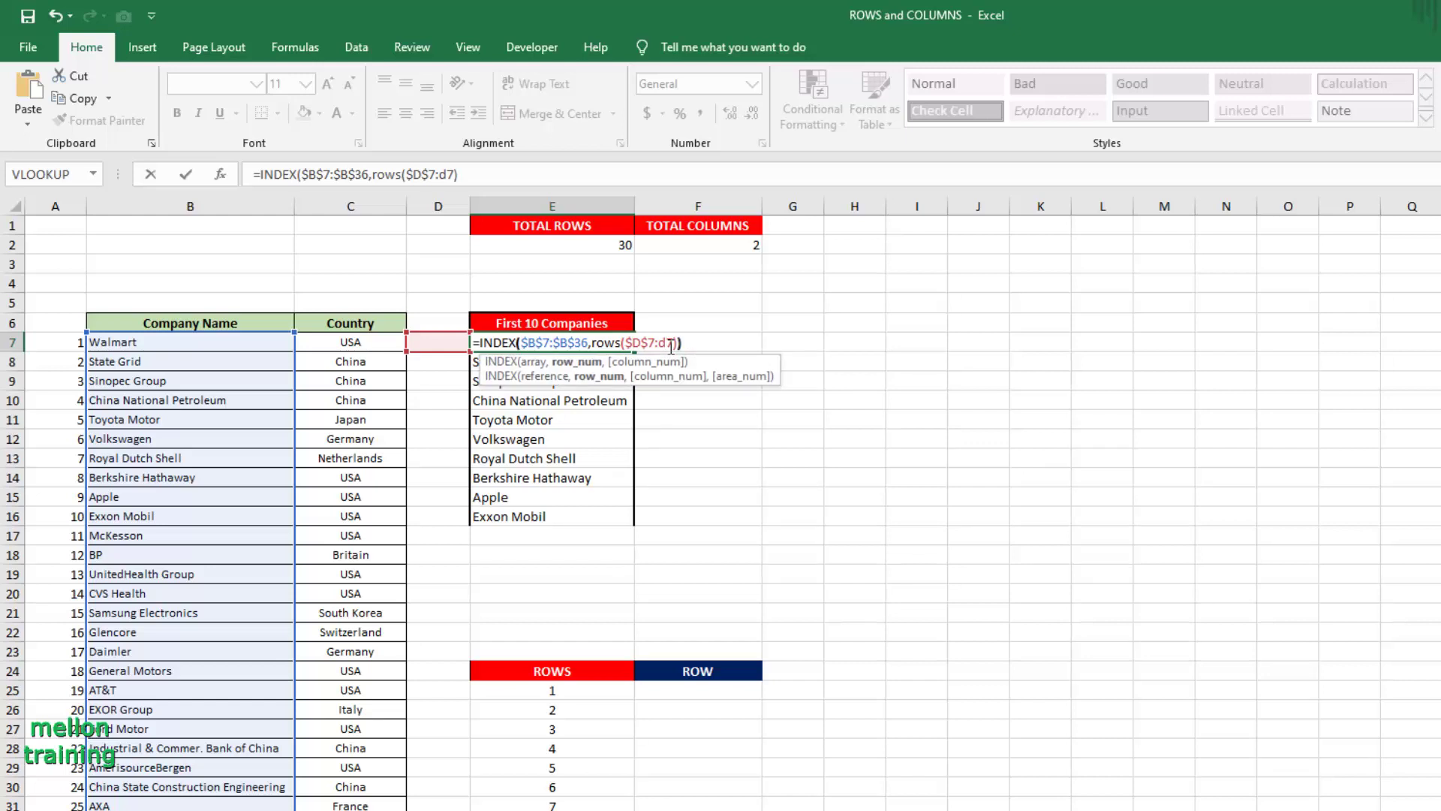
pyautogui.press('Return')
pyautogui.press('Up')
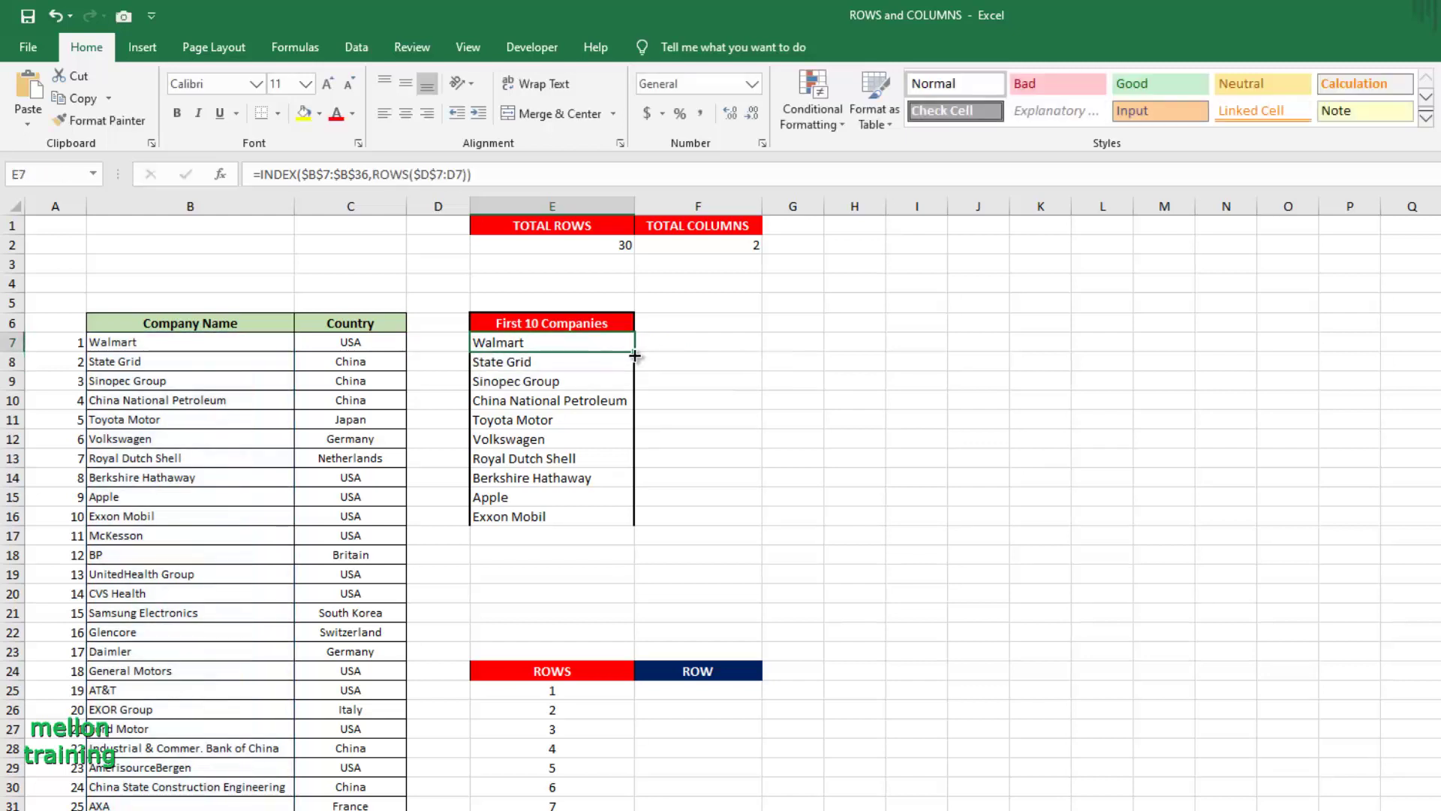
pyautogui.moveTo(635, 356); pyautogui.dragTo(623, 521)
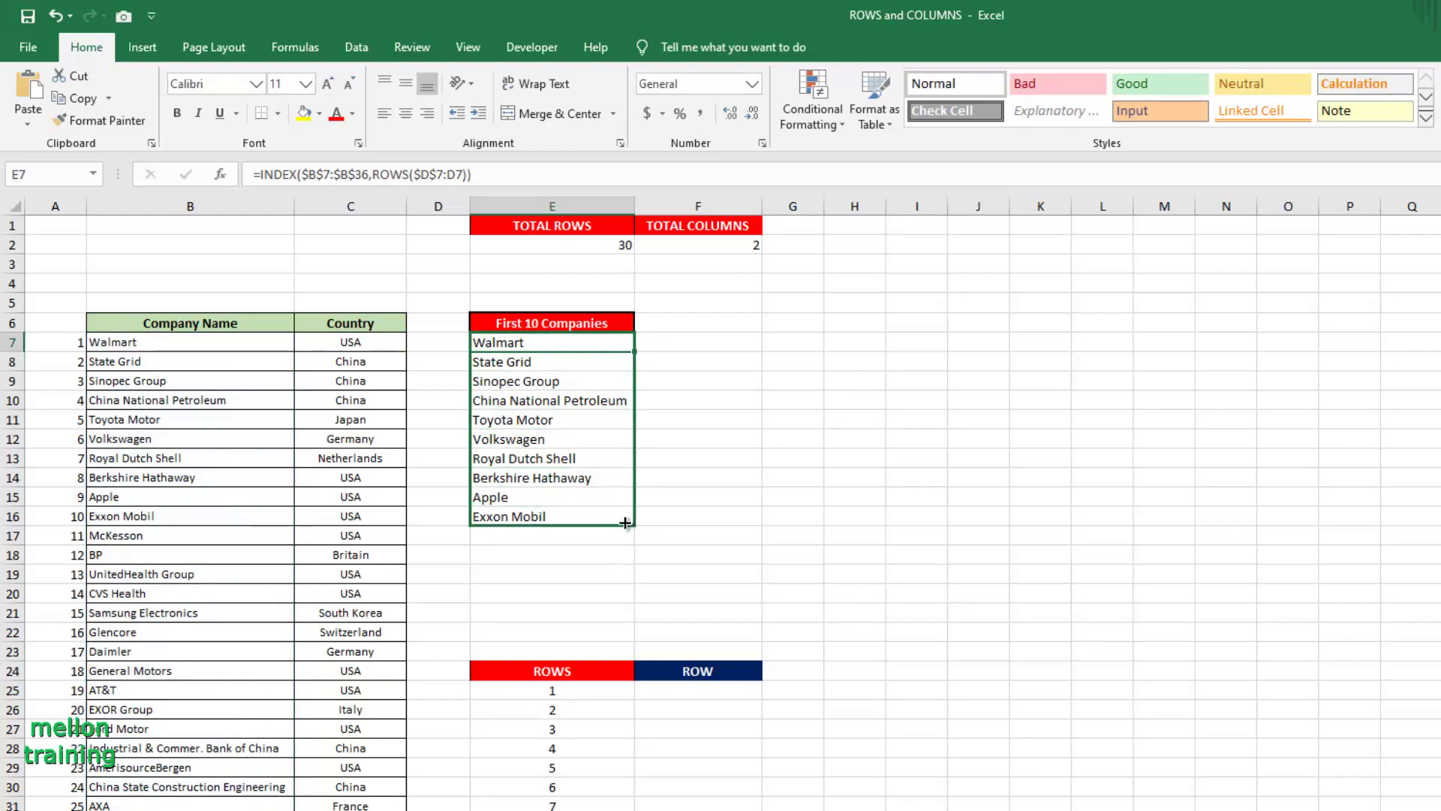
pyautogui.click(579, 363)
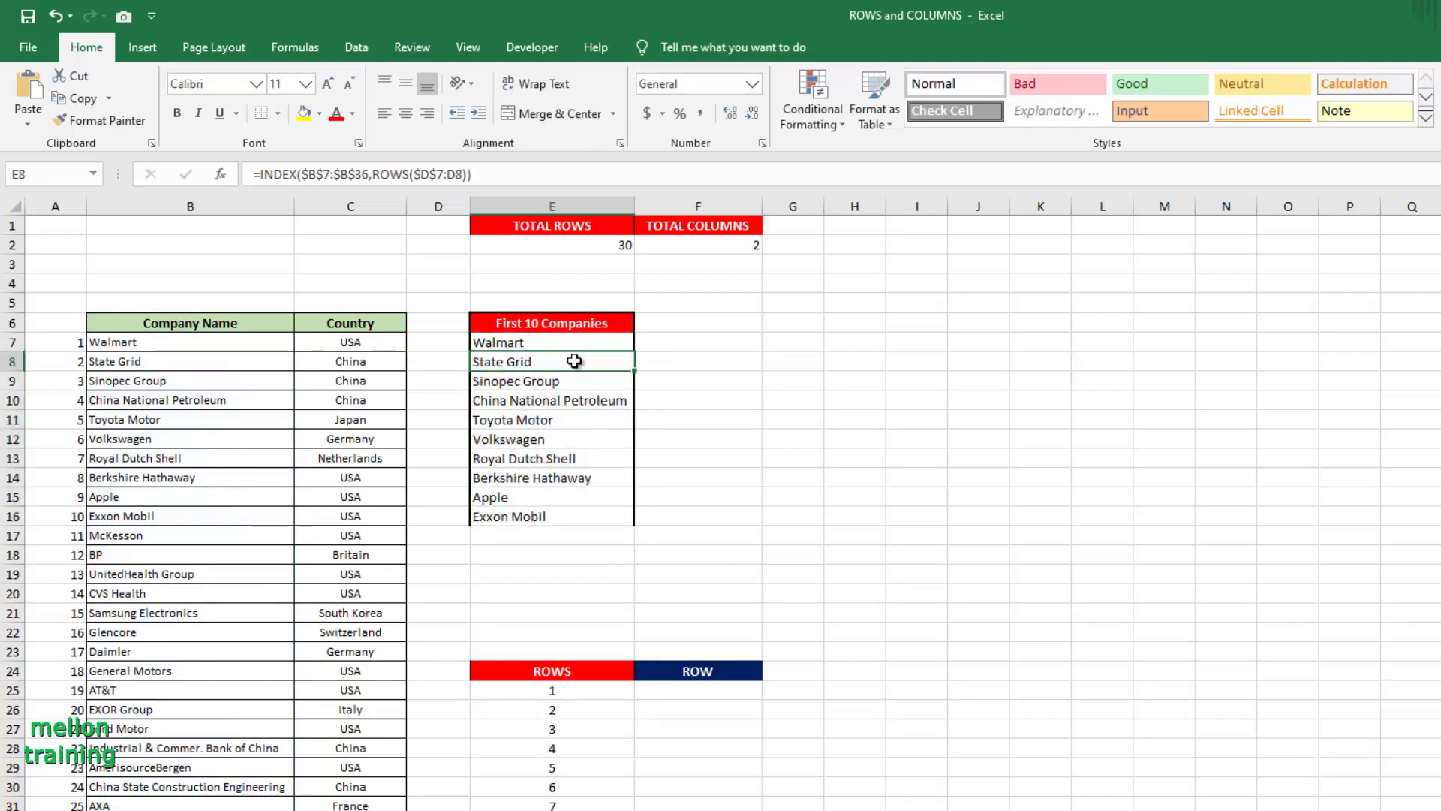
pyautogui.click(582, 343)
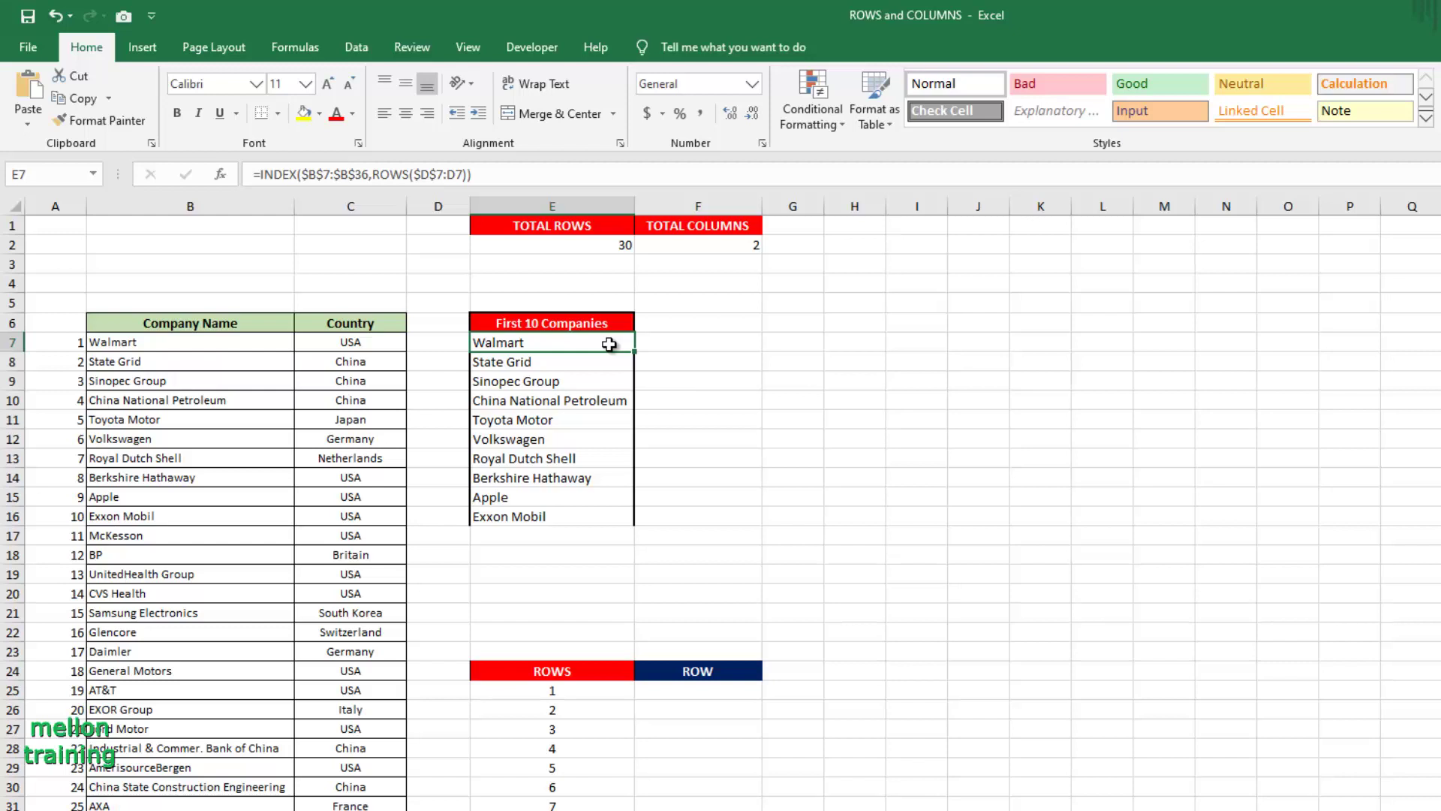
# Enter =ROW(D4) in F25 under the ROW heading
pyautogui.click(709, 694)
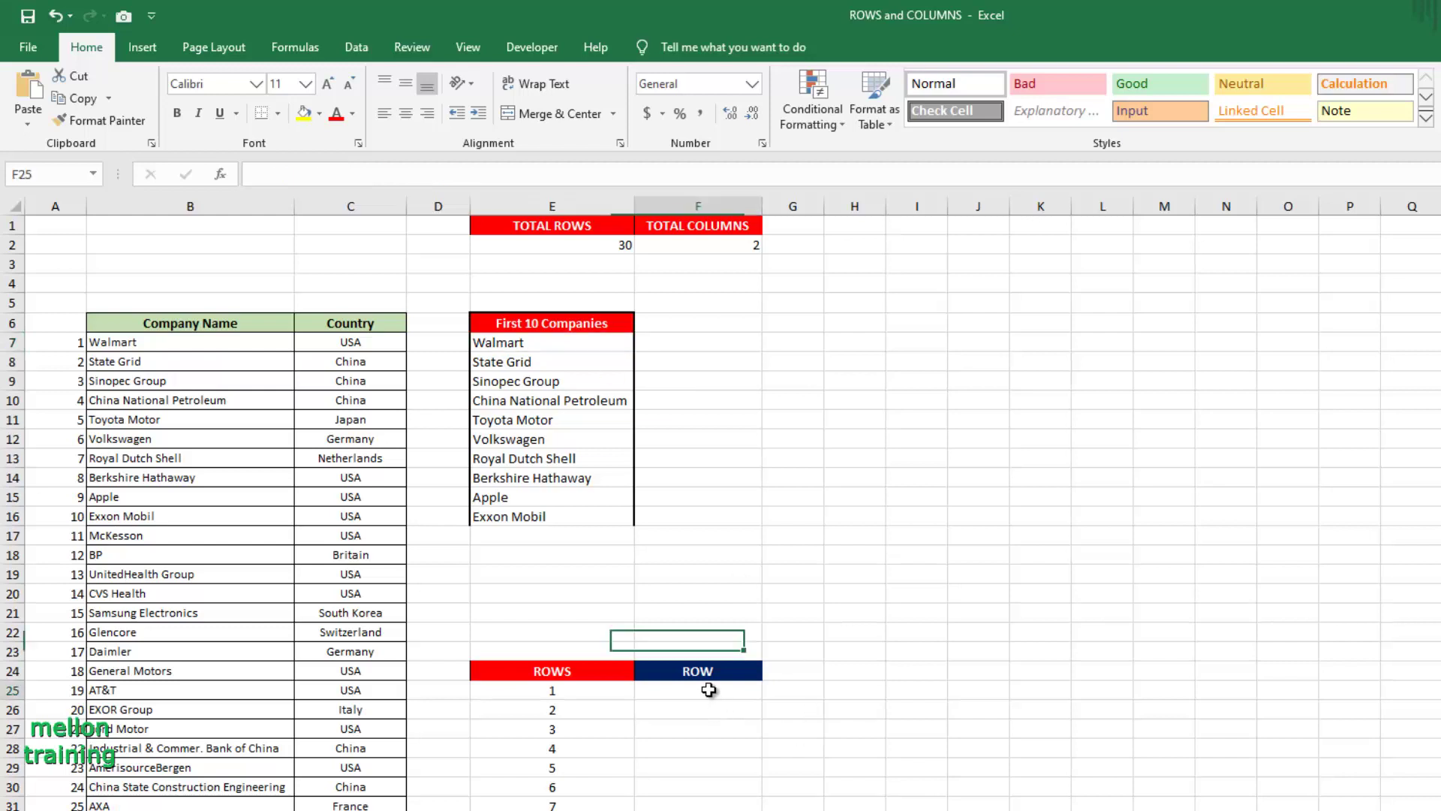
pyautogui.write('=')
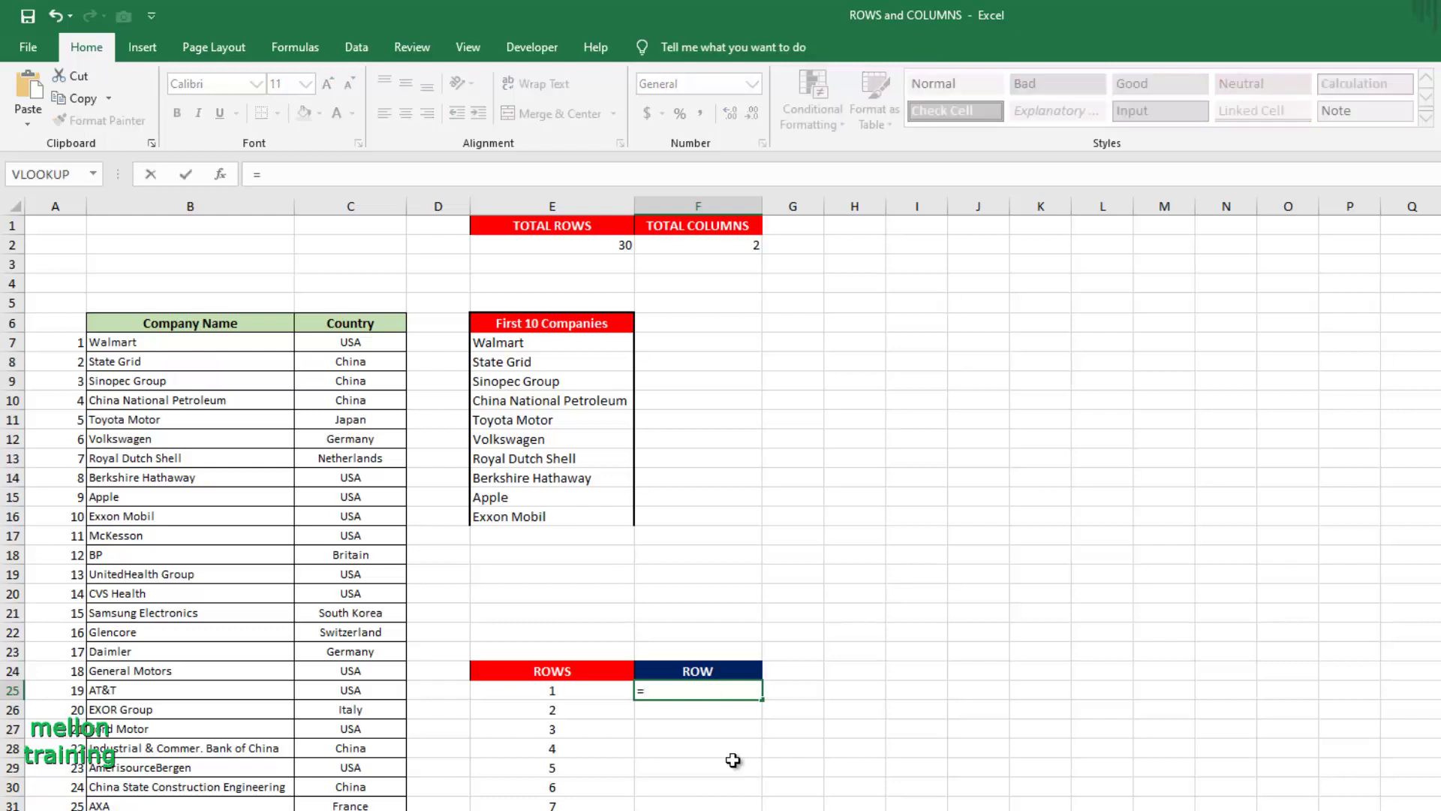
pyautogui.write('row')
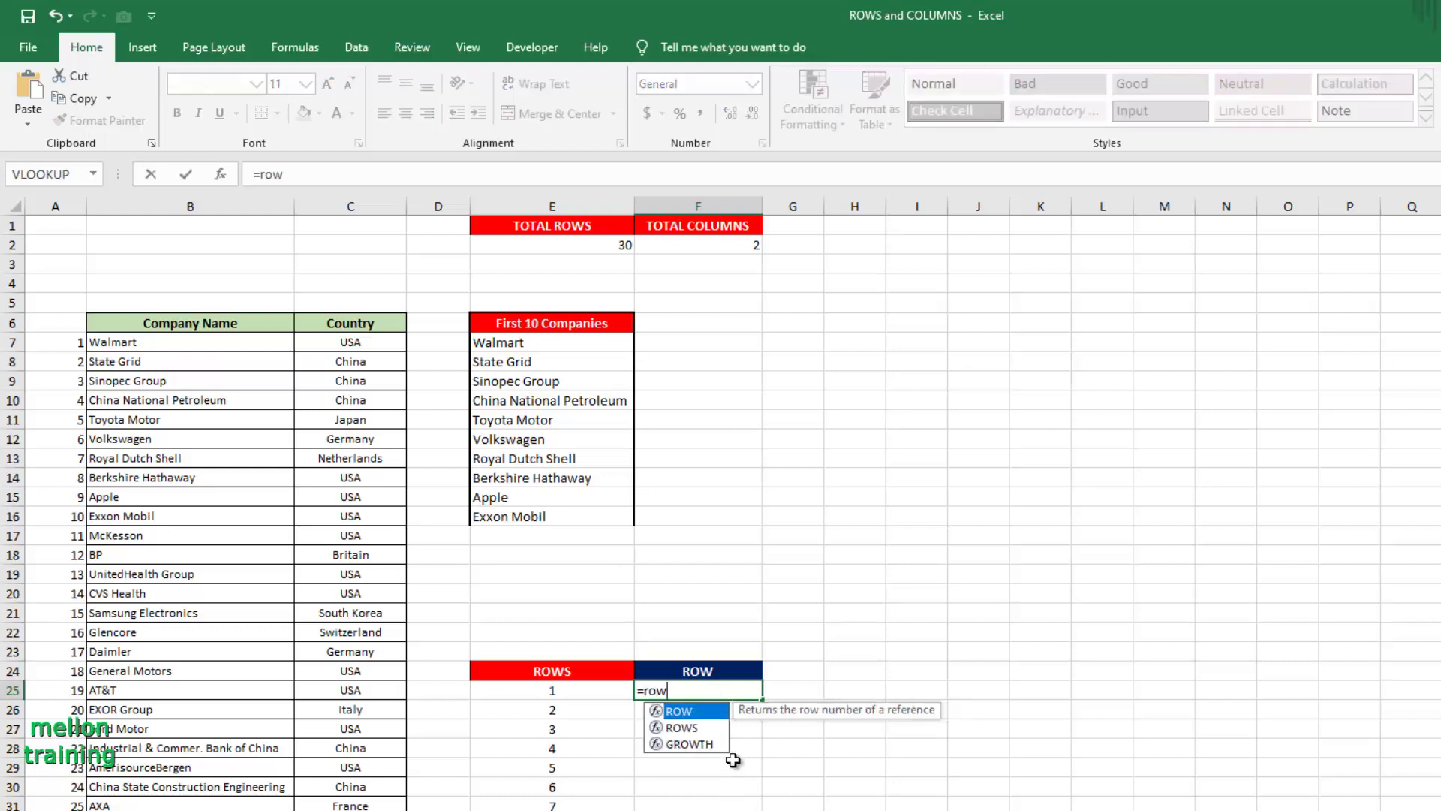
pyautogui.write('(')
pyautogui.click(433, 286)
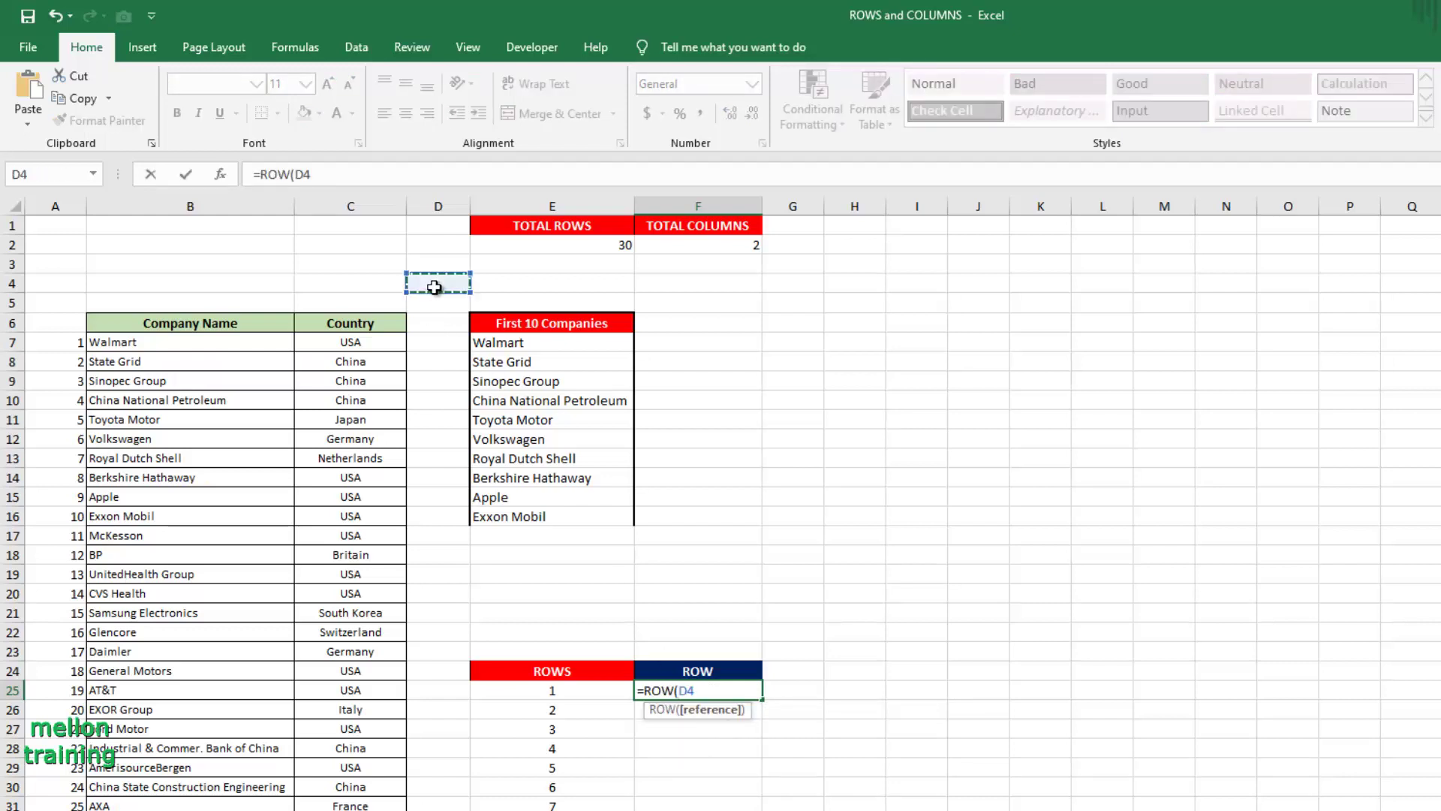
pyautogui.write(')')
pyautogui.press('Return')
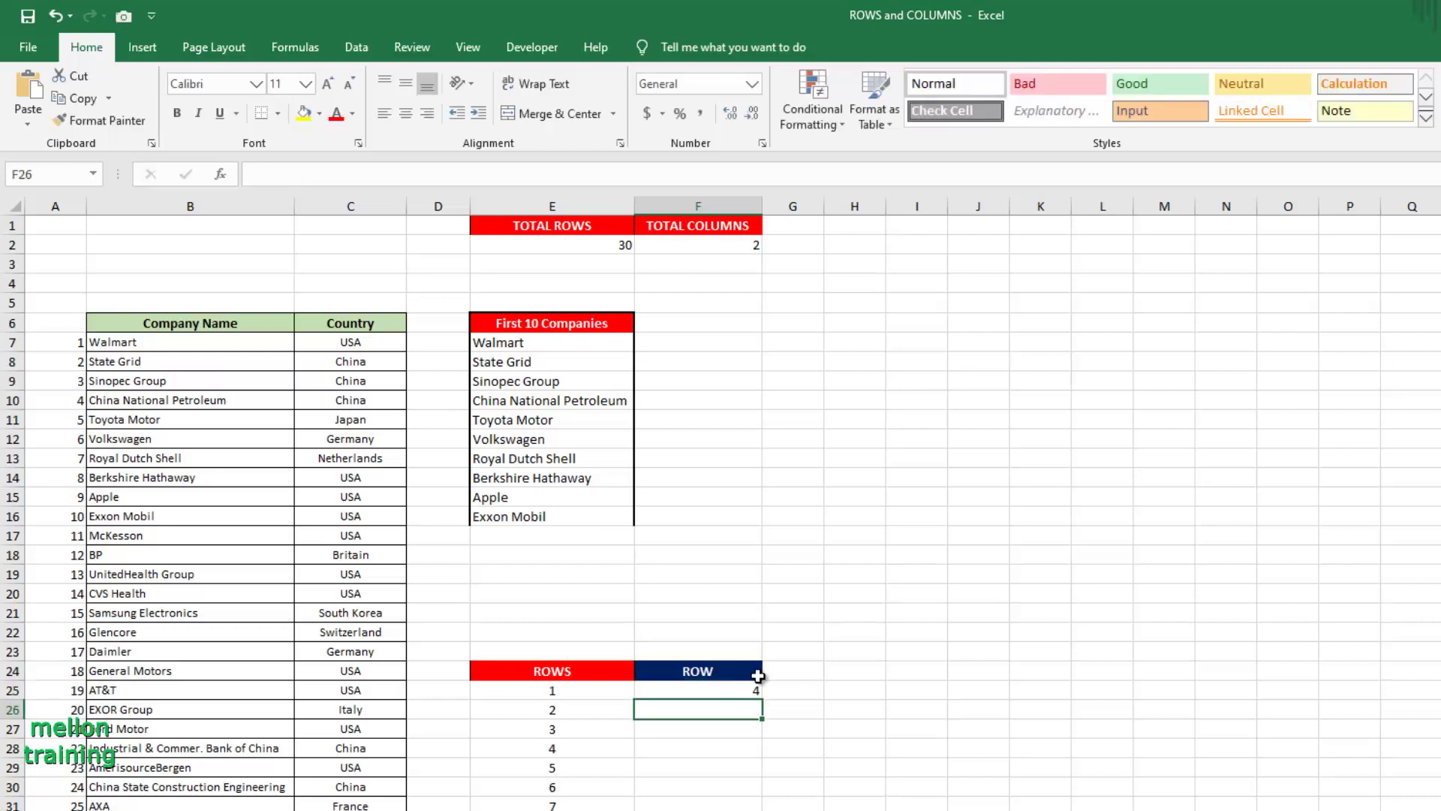
# Rewrite F25 as =ROW(D20) so it returns 20
pyautogui.click(712, 688)
pyautogui.write('=')
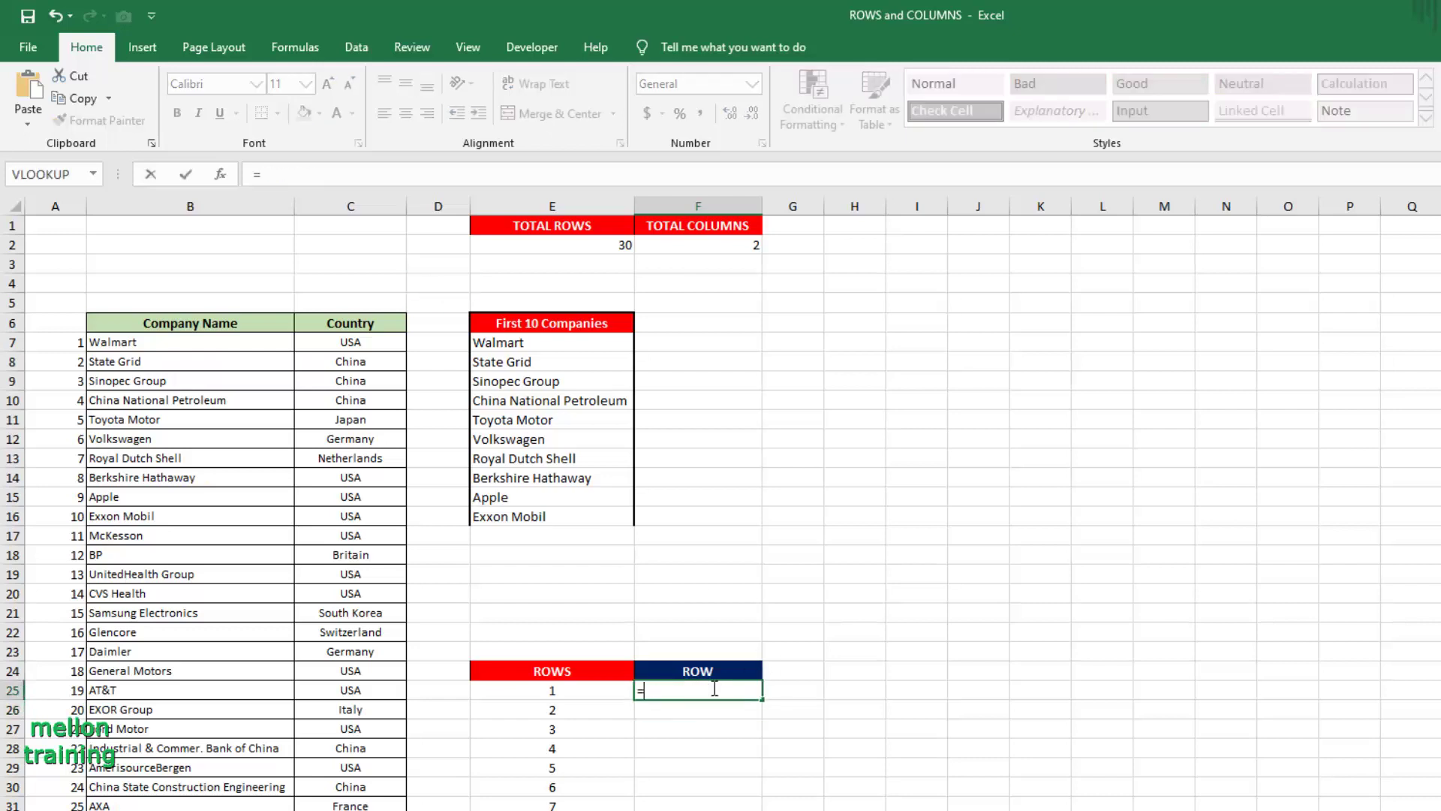
pyautogui.write('row(')
pyautogui.click(441, 689)
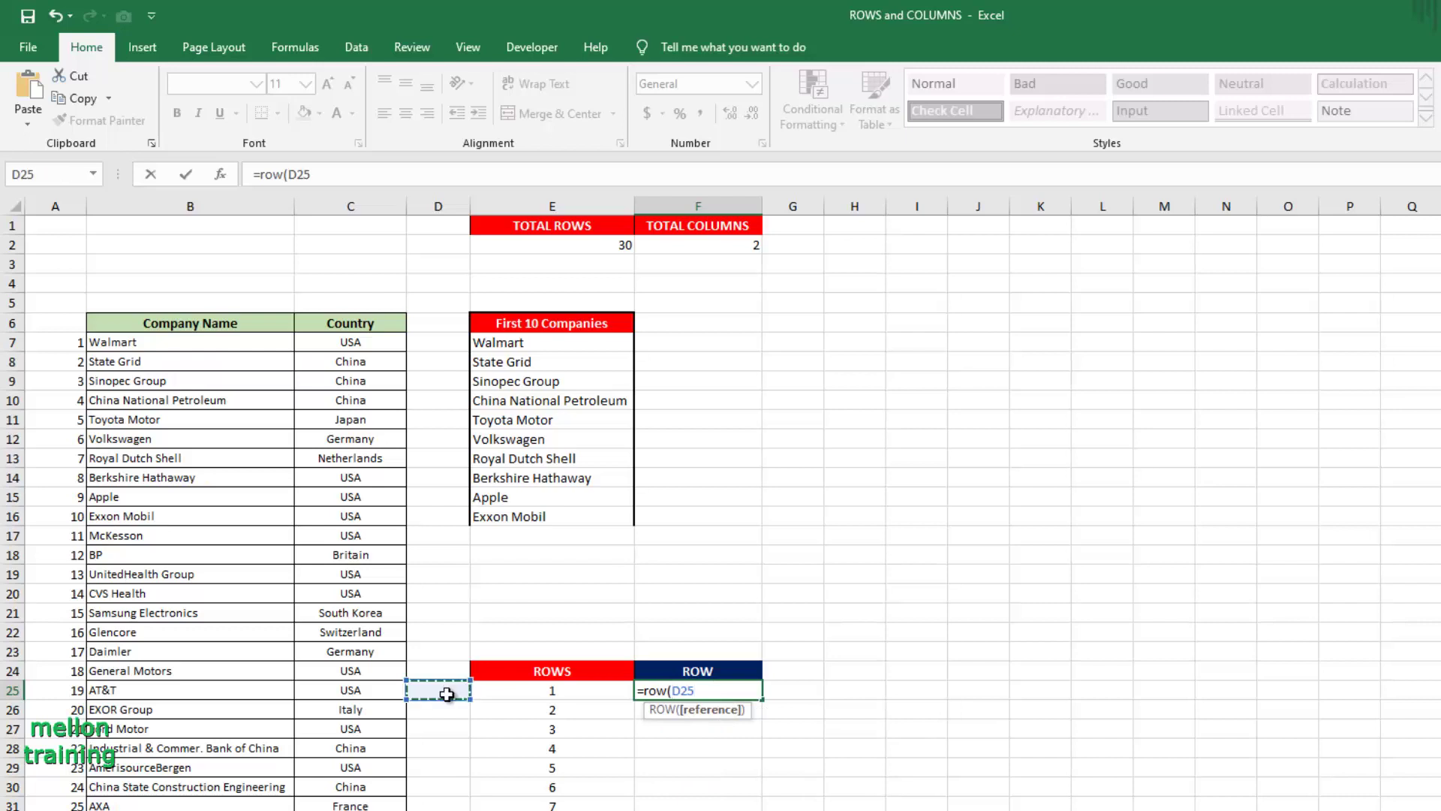
pyautogui.click(447, 591)
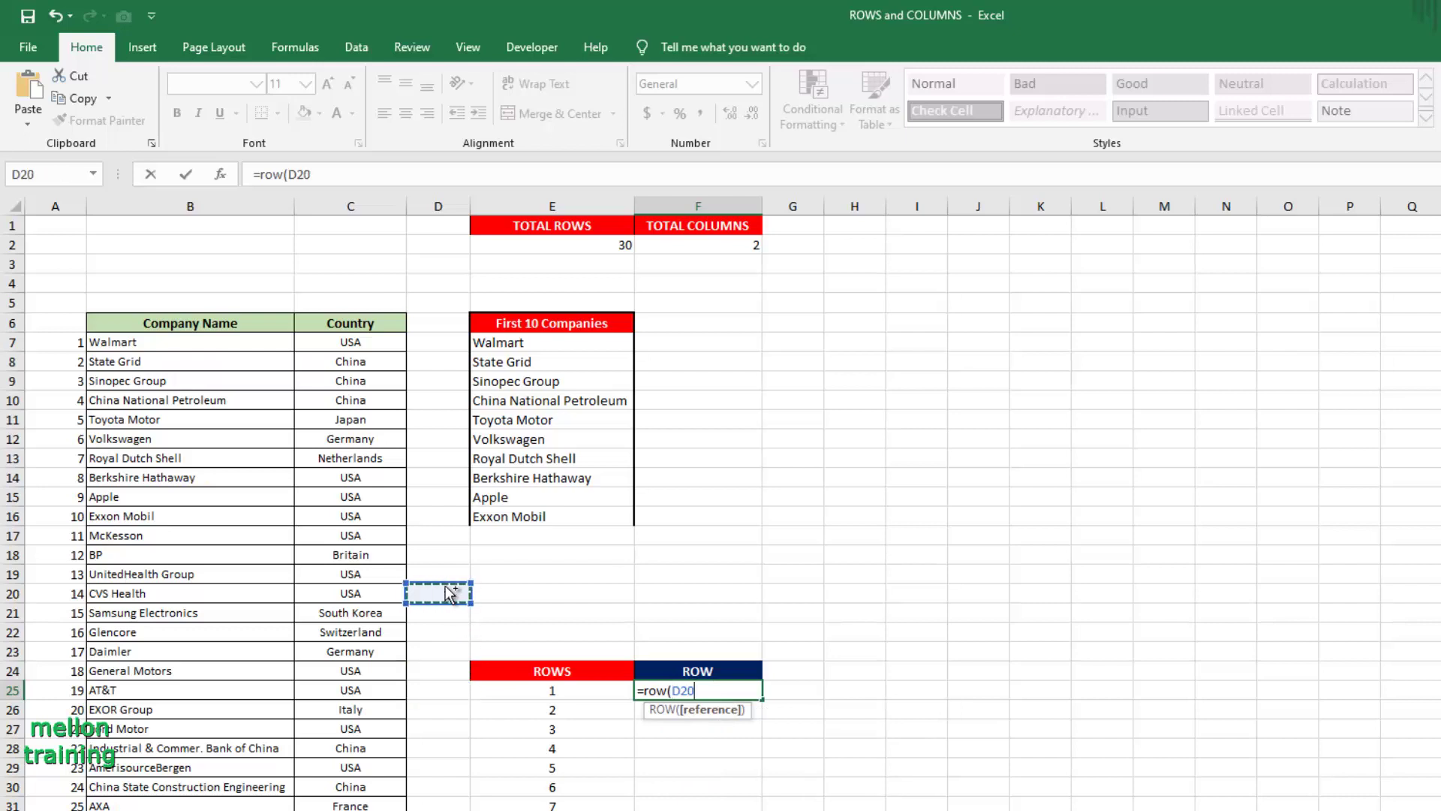
pyautogui.write(')')
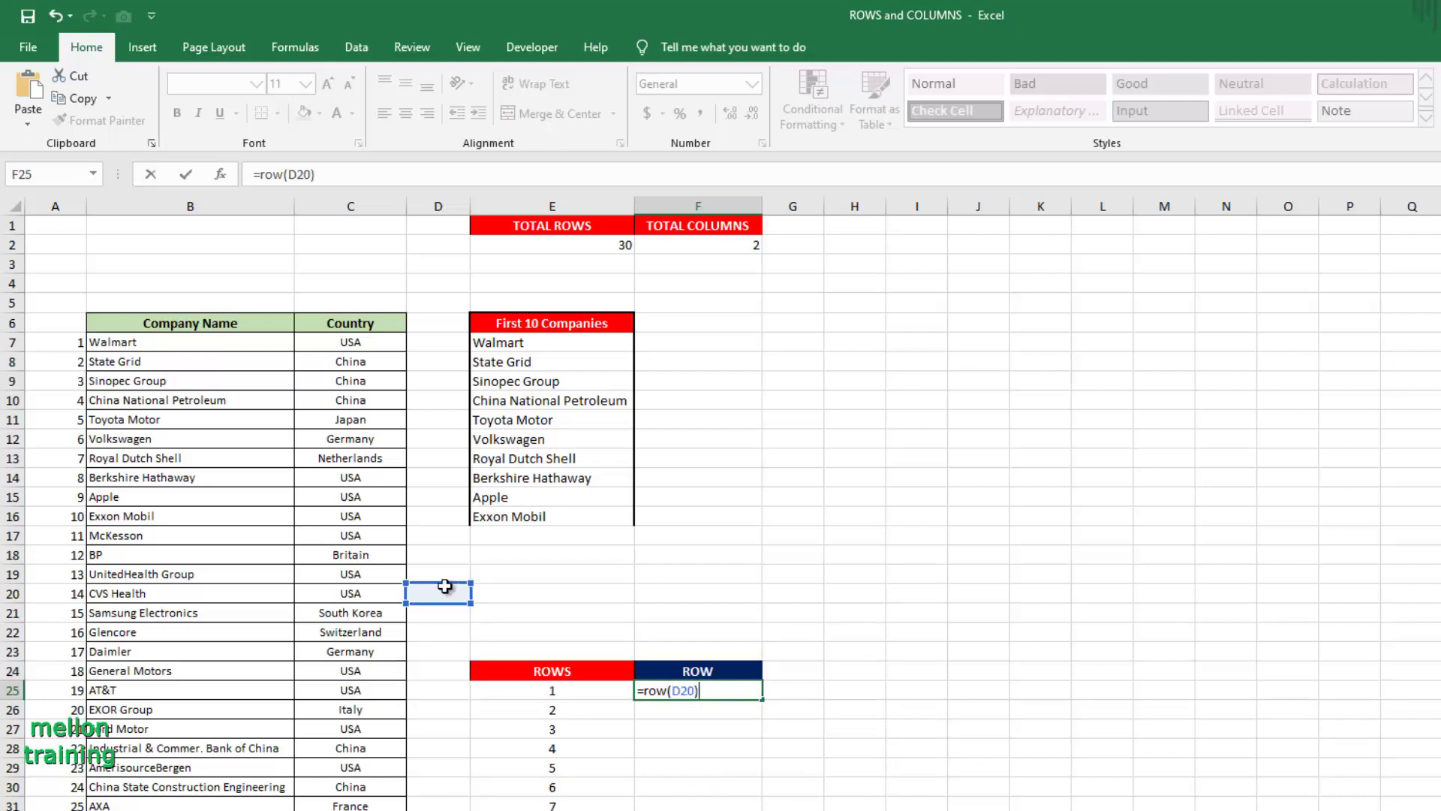
pyautogui.press('Return')
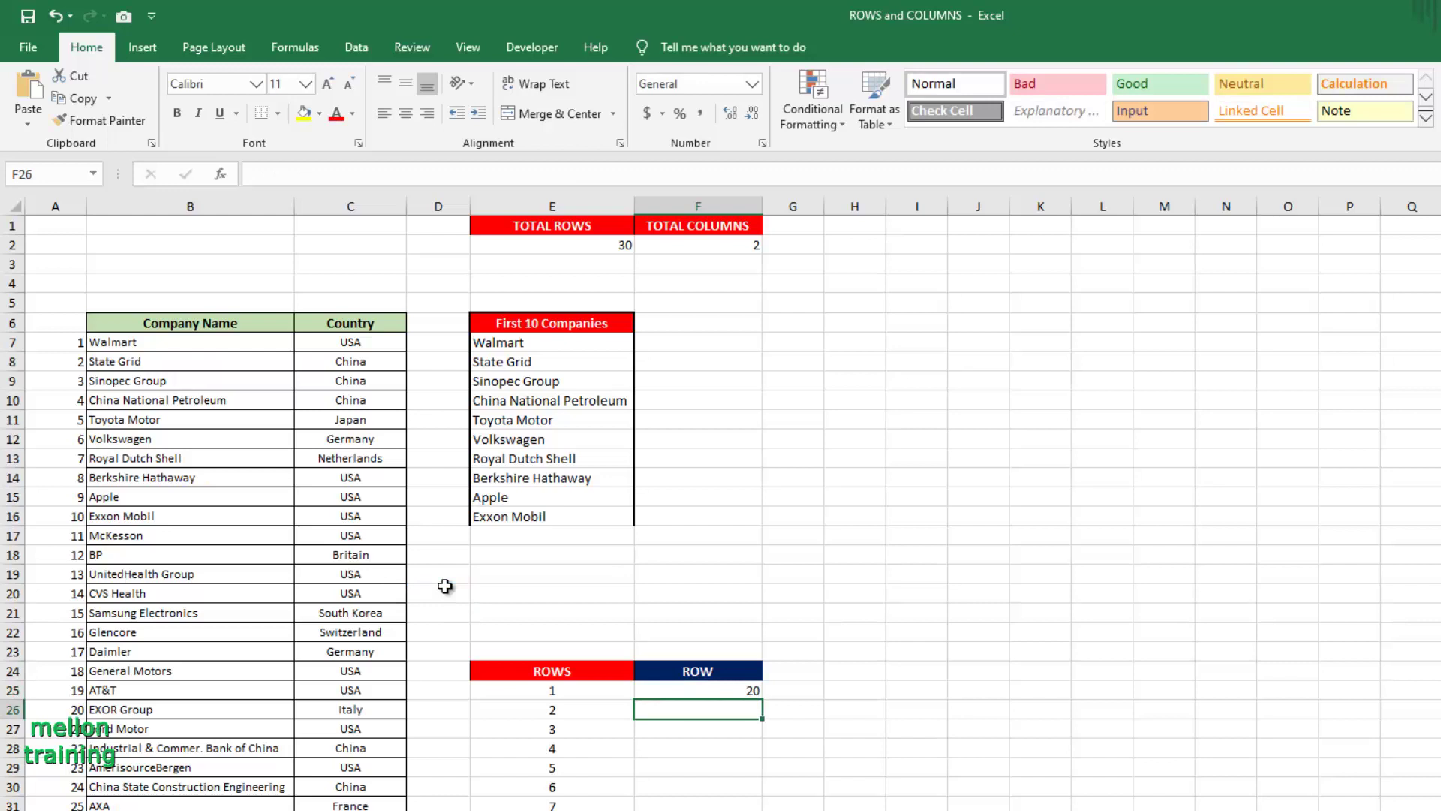